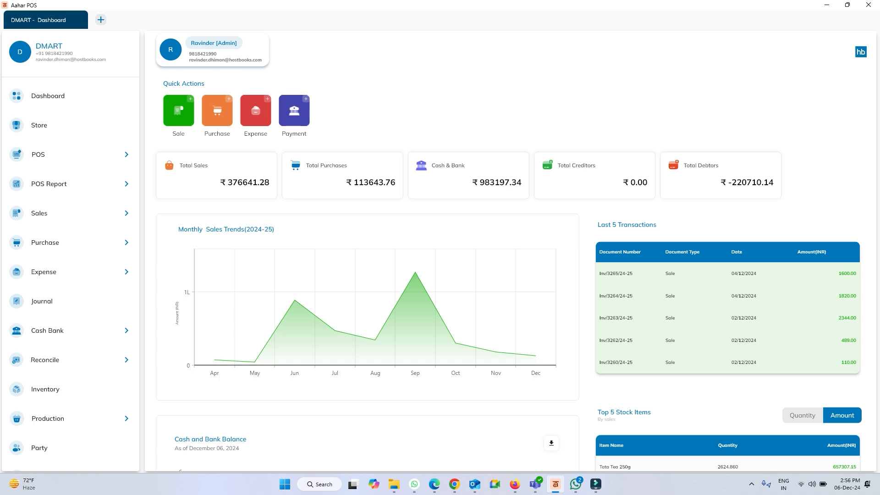
Open the 16 Cavity Chocolate Basket product from the inventory list for editing
click(46, 389)
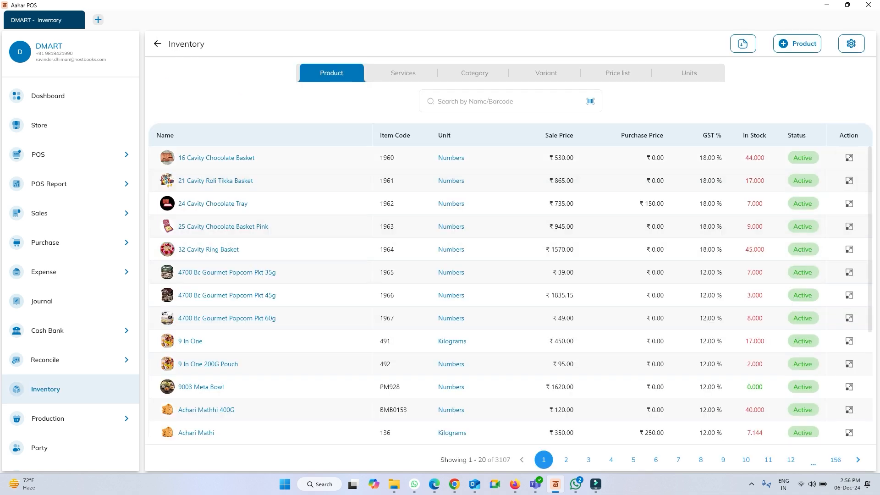
click(849, 158)
click(809, 169)
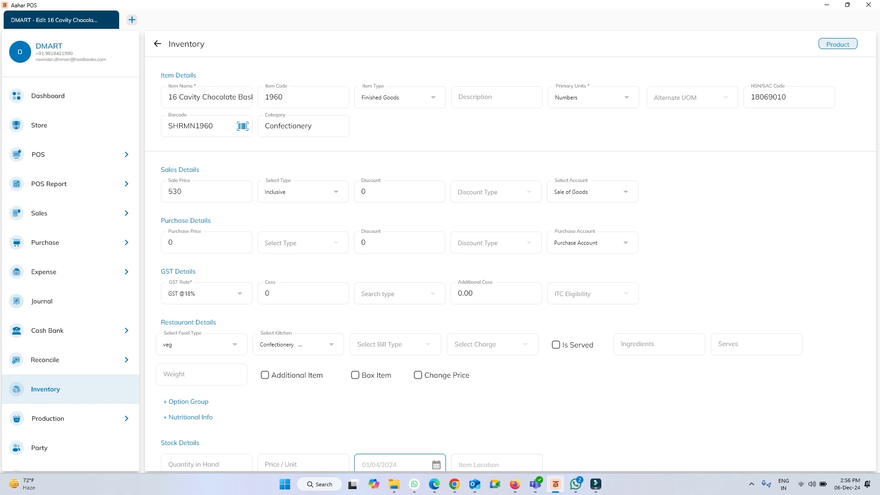
Check the product's item type, primary unit and category choices, keeping Numbers as the primary unit
click(399, 97)
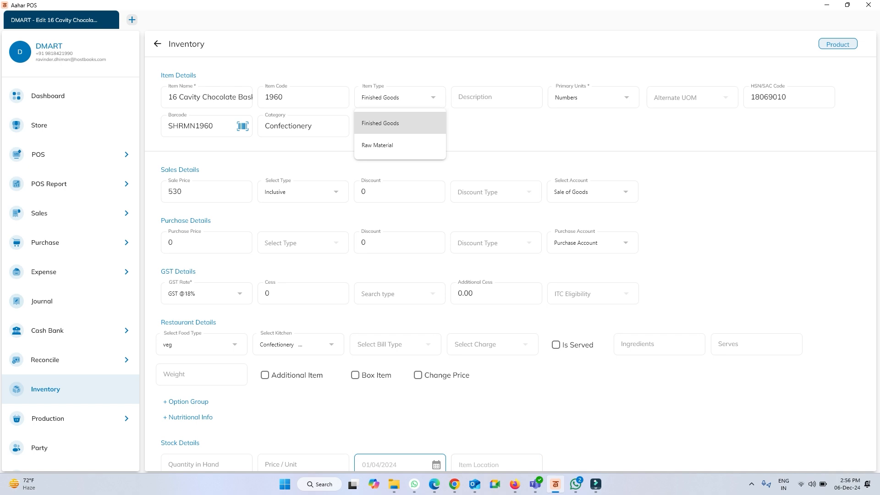
click(593, 97)
click(594, 98)
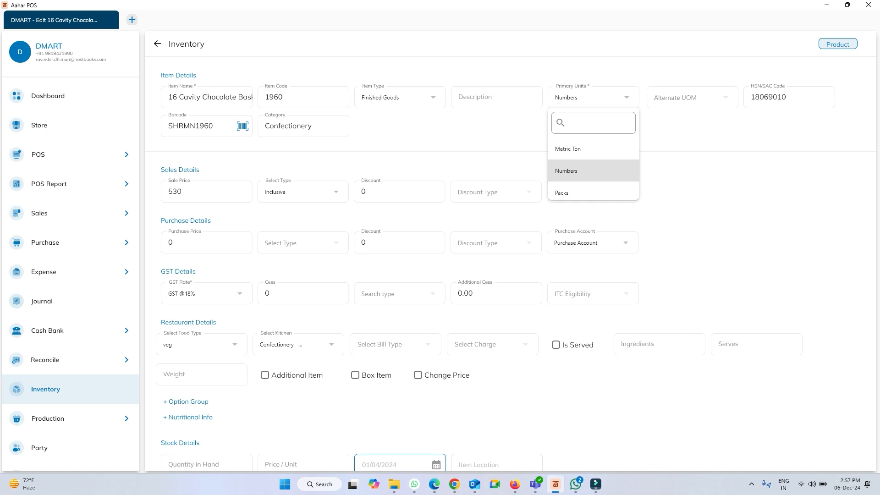
click(593, 171)
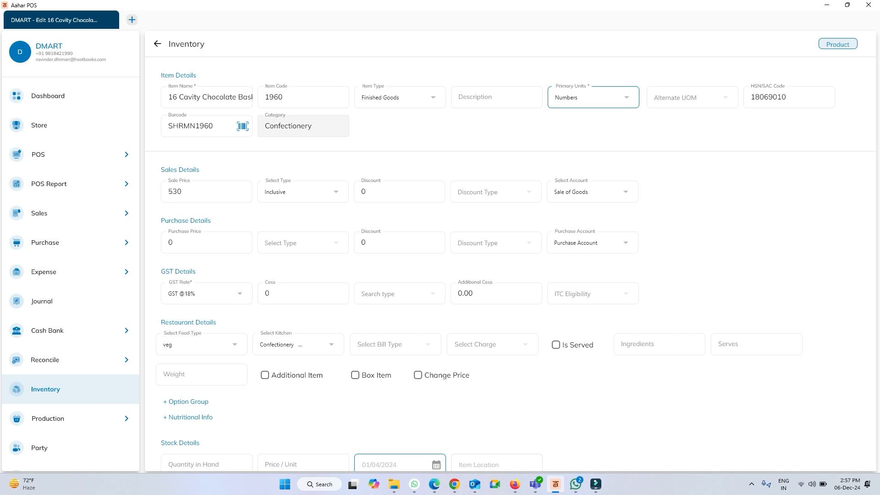
click(303, 126)
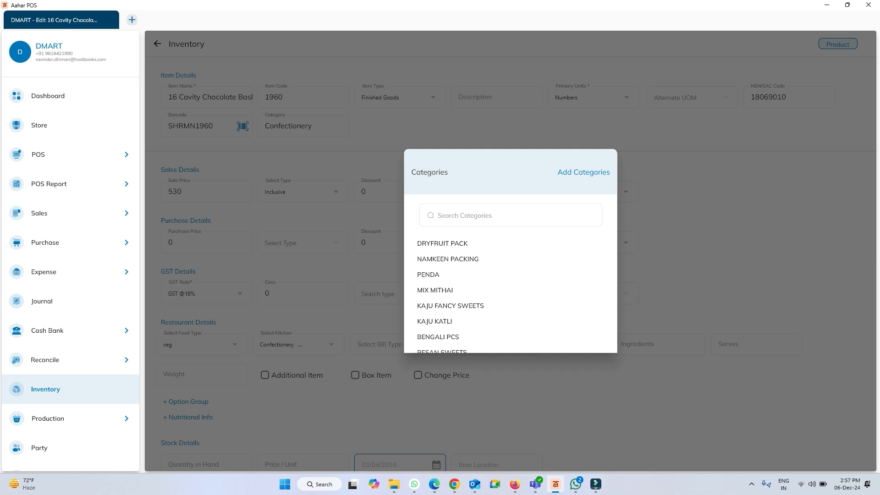
click(593, 97)
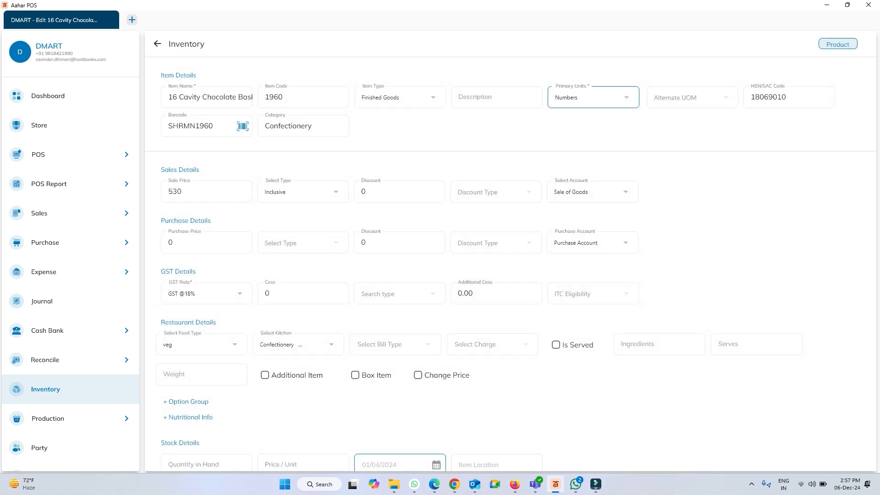
In the sales details, choose Inclusive as the sale price type and Sale of Goods as the account
click(201, 191)
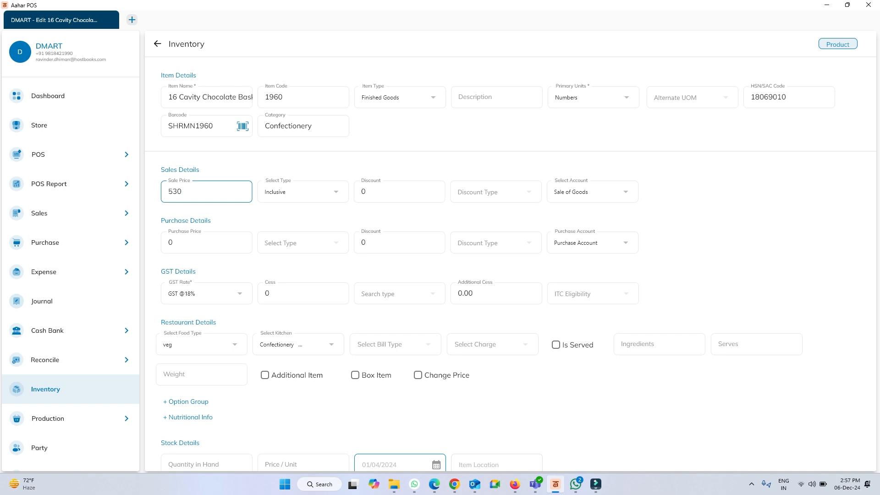
click(303, 192)
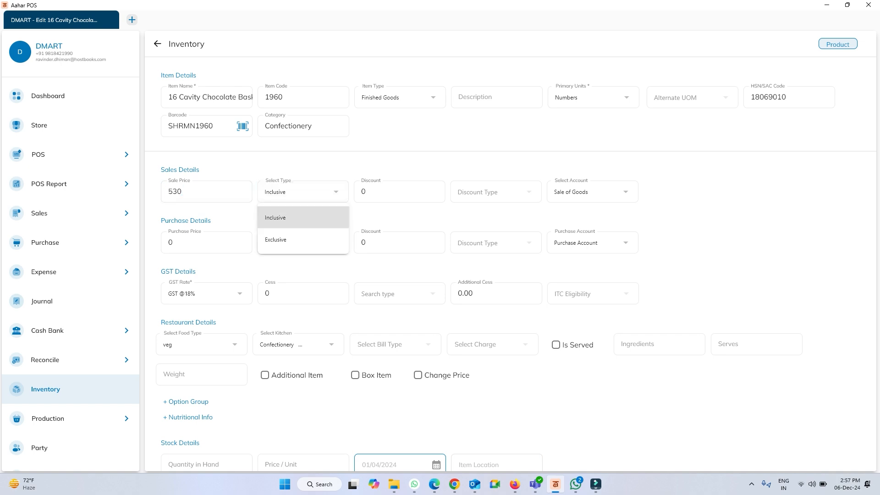
click(303, 218)
click(618, 192)
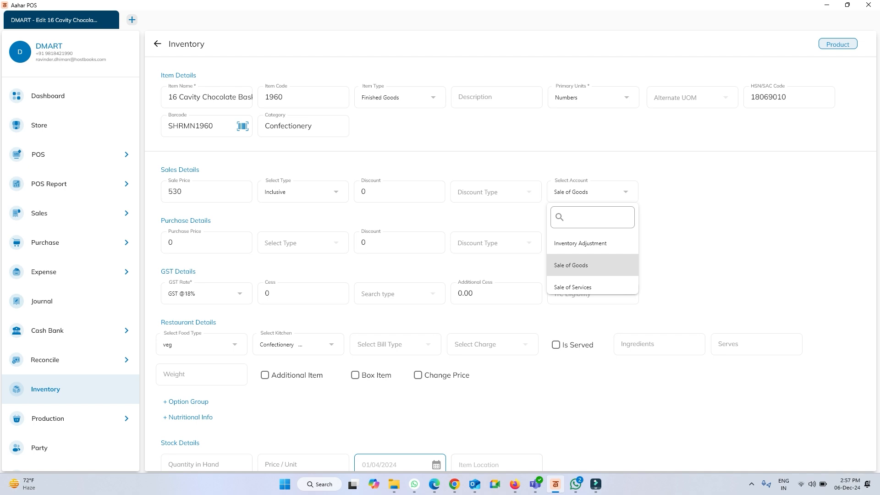
click(571, 265)
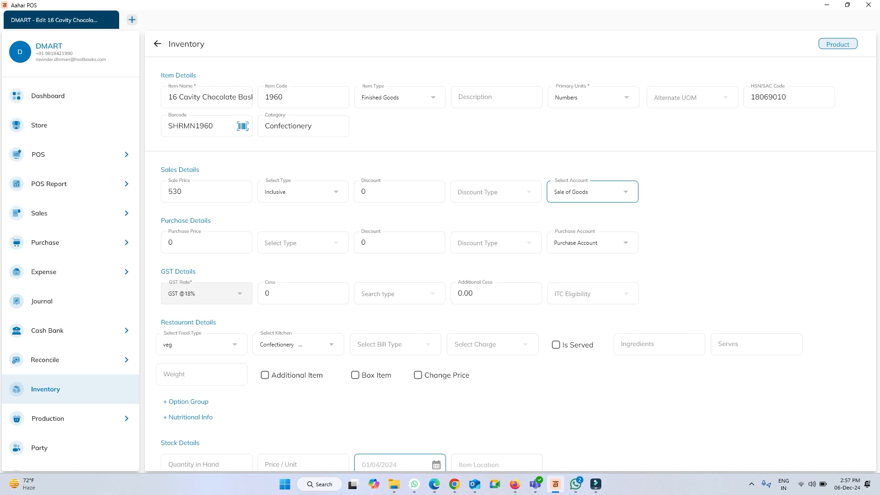
Set the ITC eligibility to Input Services and check the available food type and kitchen options
click(591, 293)
click(571, 363)
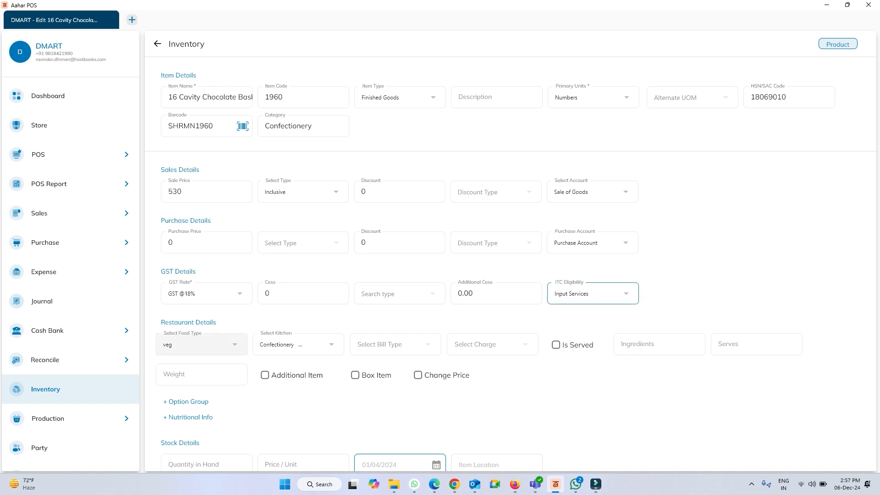
click(197, 344)
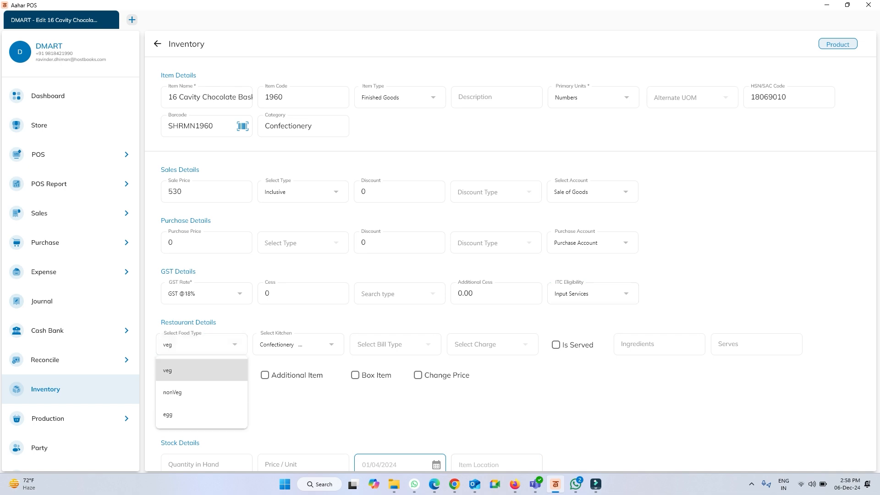
click(298, 345)
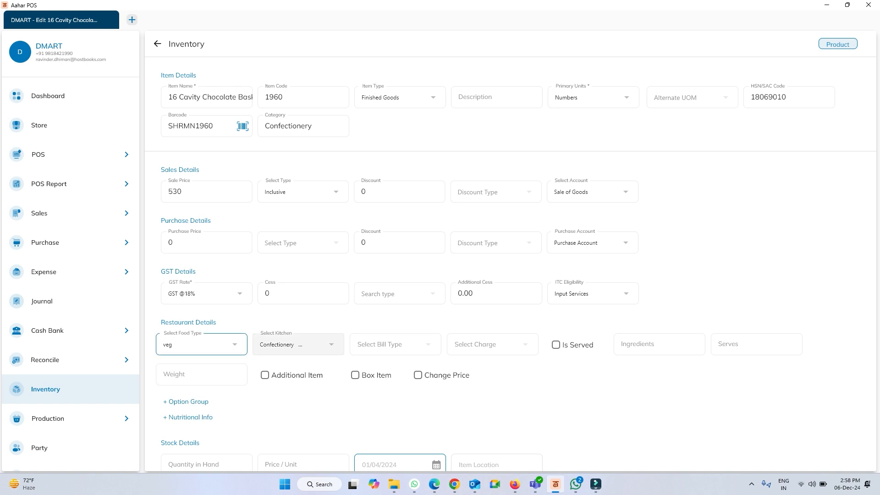
click(299, 344)
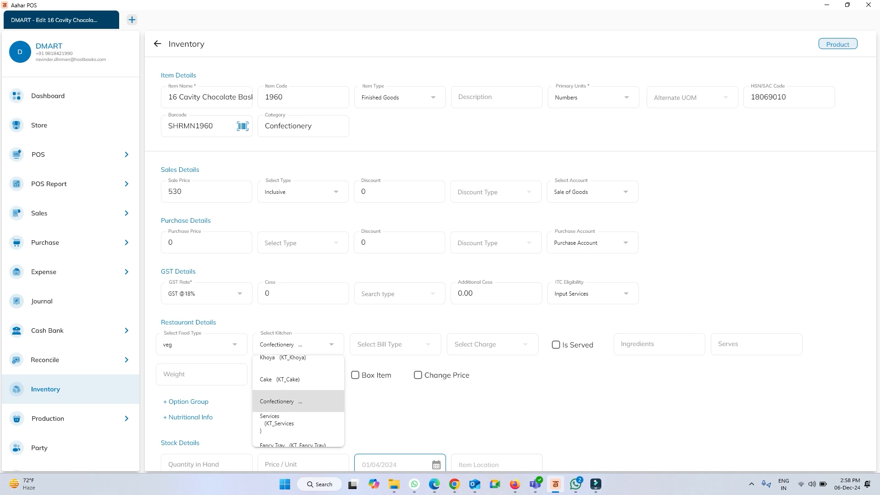
Select all bill types for the product and apply the selection
click(389, 347)
click(389, 344)
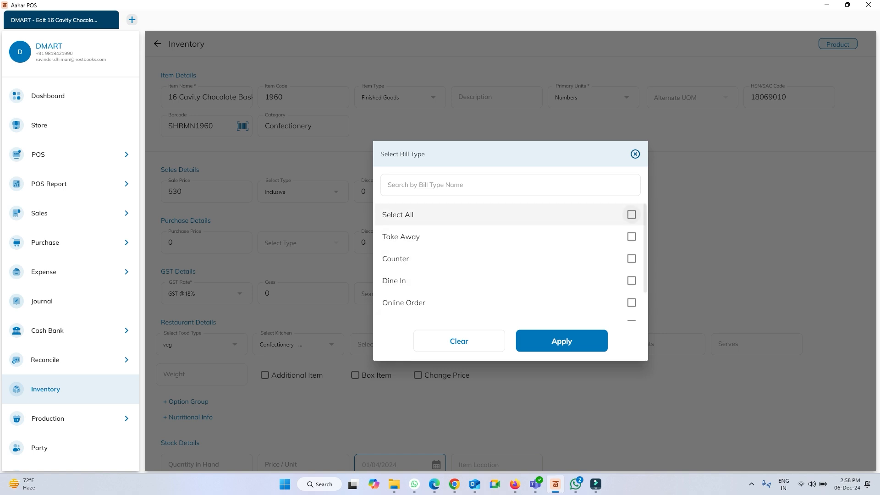
click(632, 215)
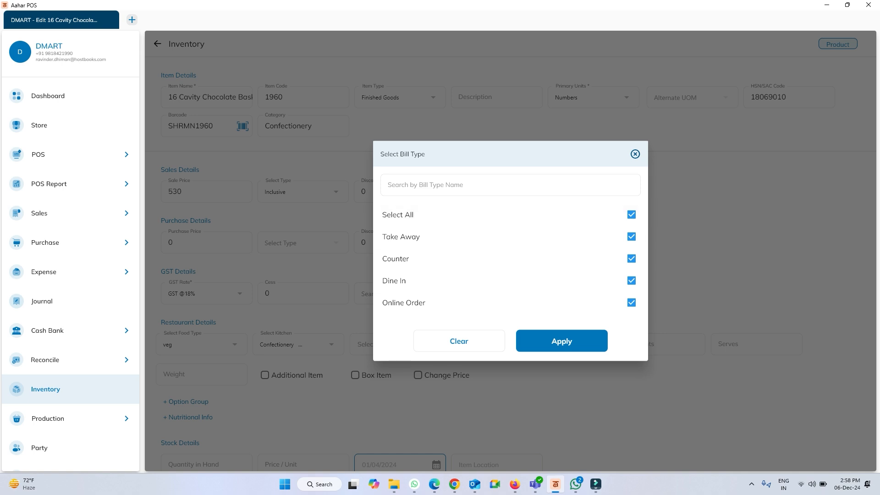
click(561, 341)
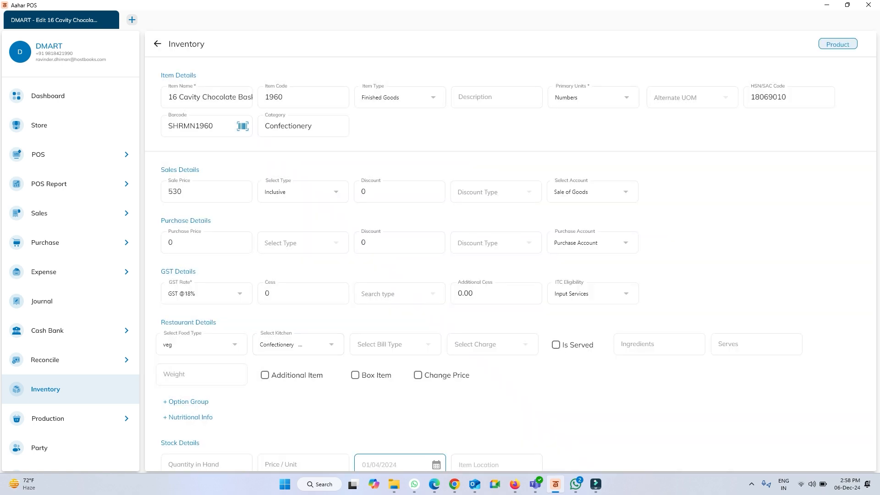
Mark the product as served and add a nutritional info row in the restaurant details
click(556, 345)
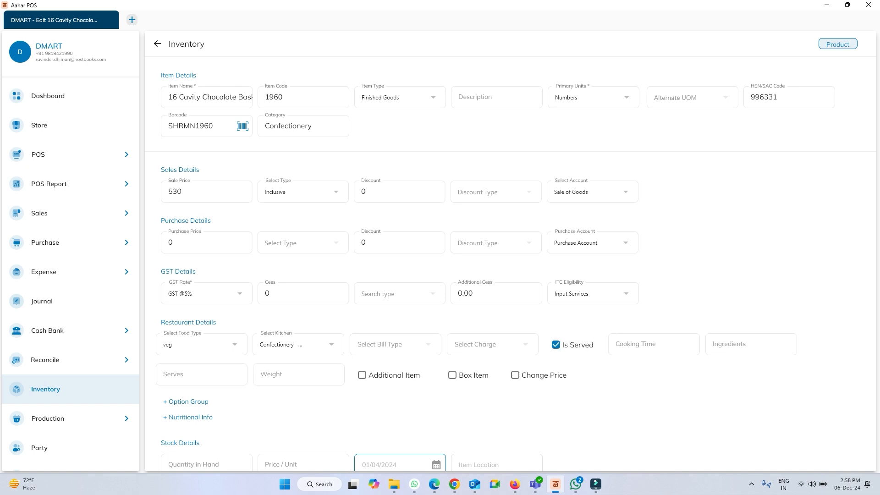
scroll(509, 261, down, 1)
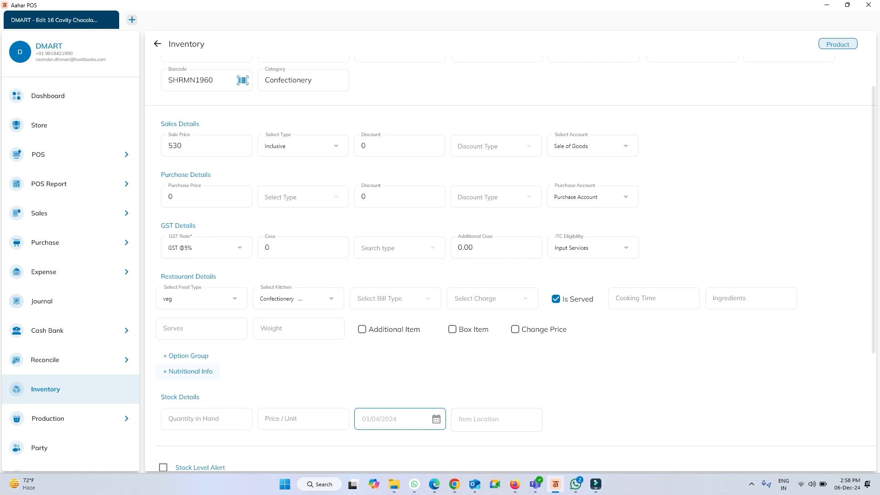
click(188, 372)
scroll(188, 372, down, 1)
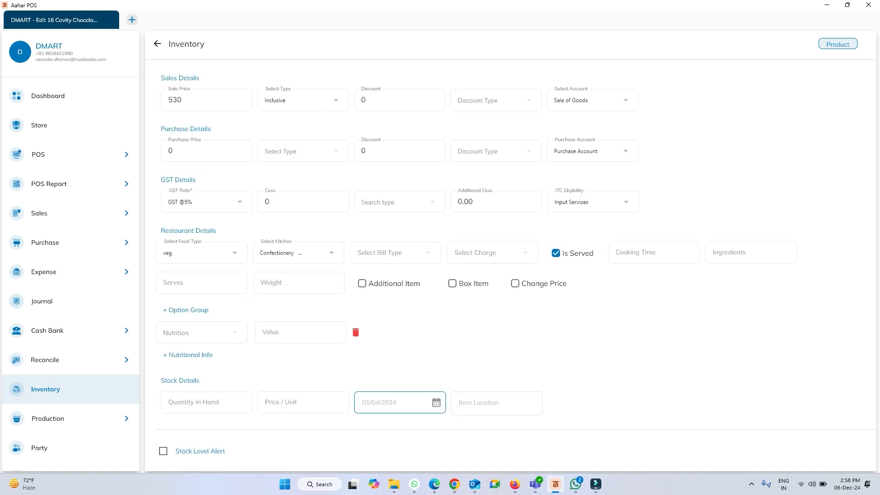
Try out a new option group with a 1 KG variant and two further blank variant rows, and cancel it
click(186, 310)
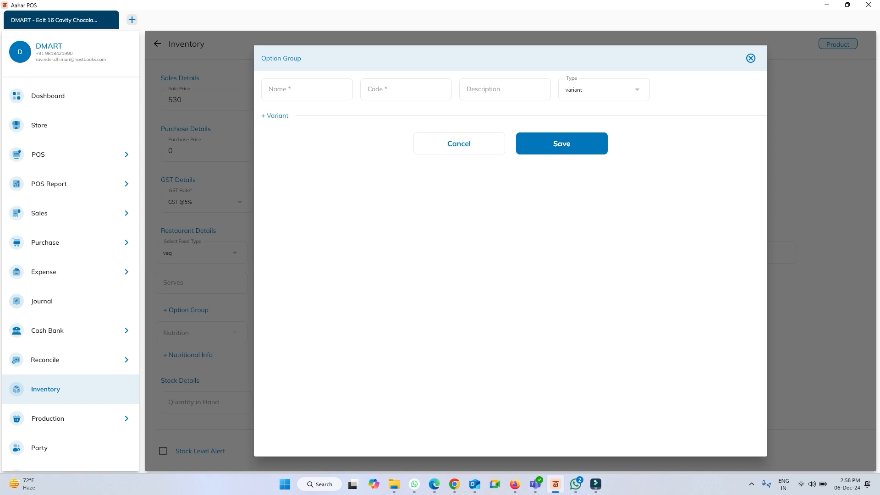
click(275, 116)
click(303, 137)
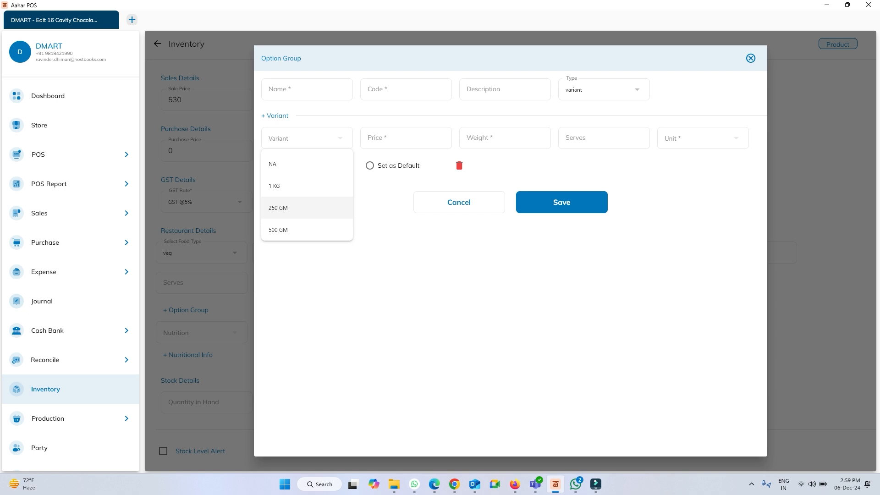
click(306, 186)
click(398, 138)
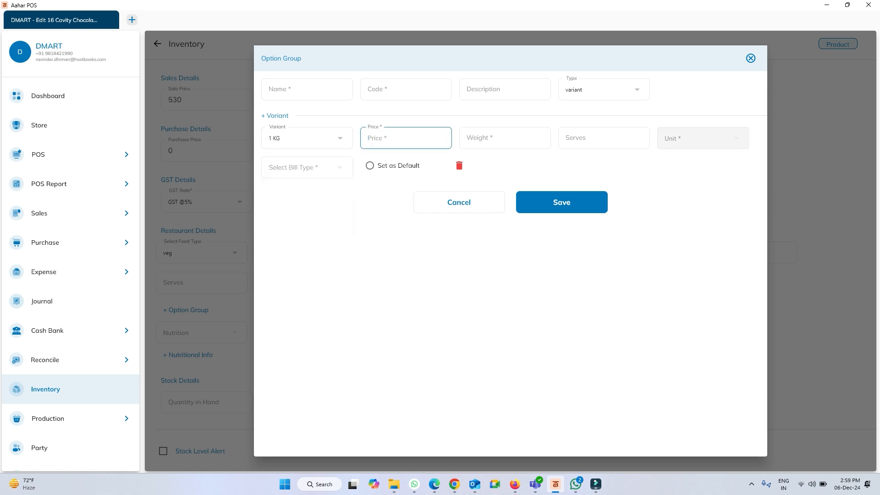
click(298, 167)
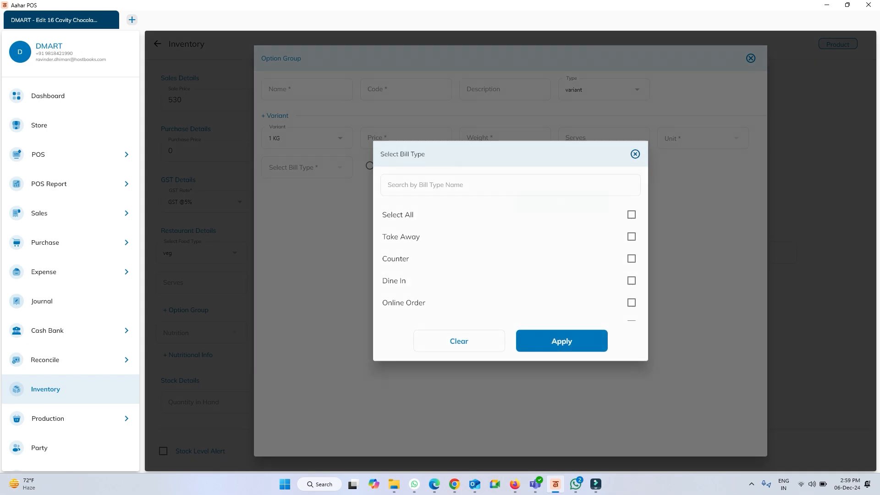
click(635, 154)
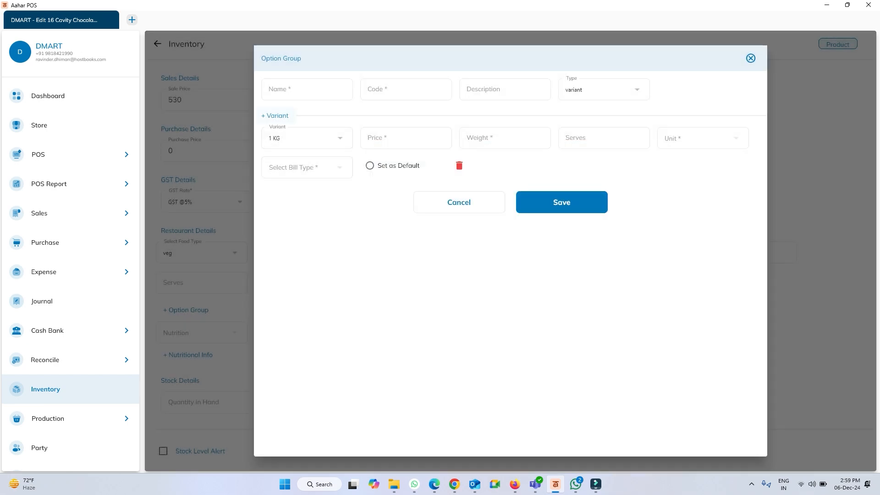
click(275, 115)
click(275, 115)
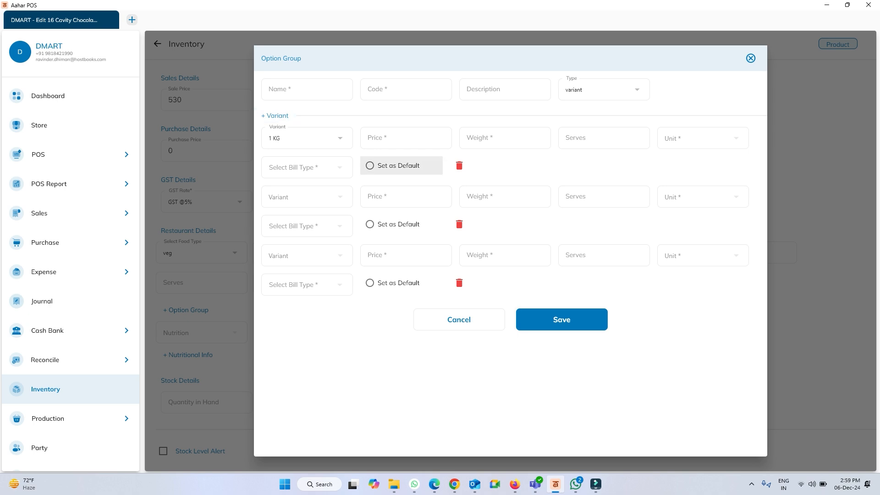
click(459, 319)
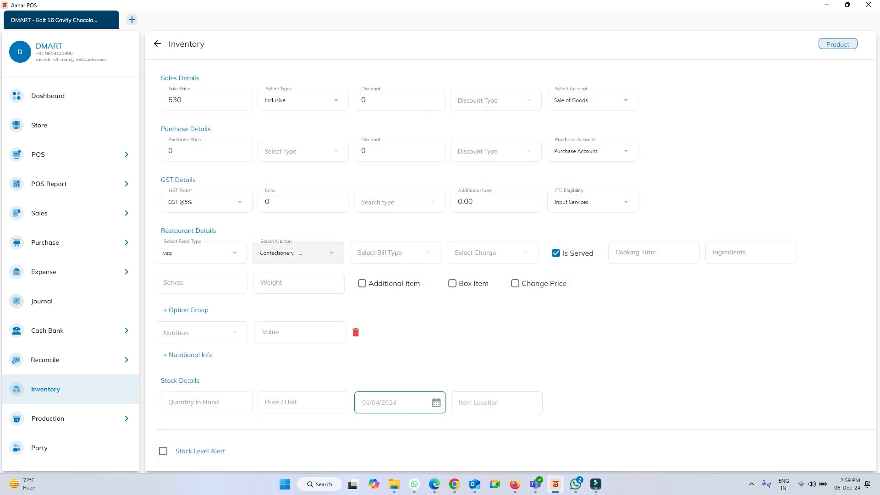
Review the rest of the product form, including the stock details, stock level alert and product image
scroll(298, 253, up, 2)
scroll(298, 252, down, 4)
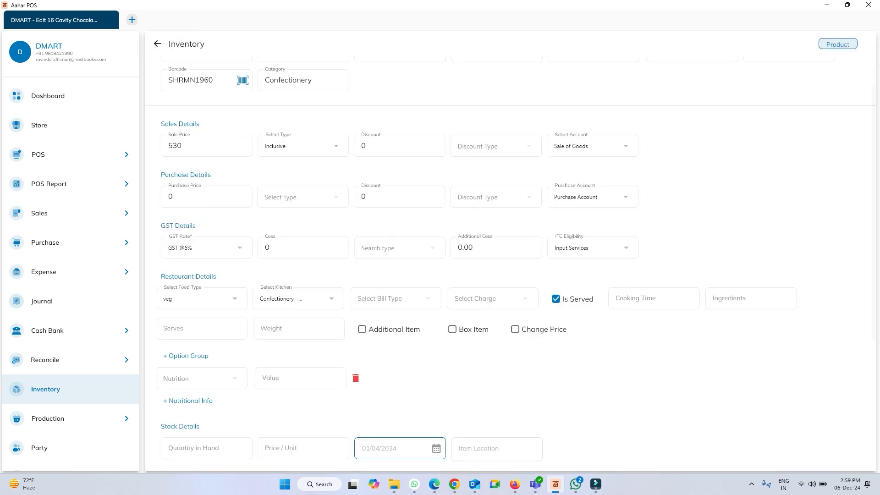
scroll(510, 257, down, 2)
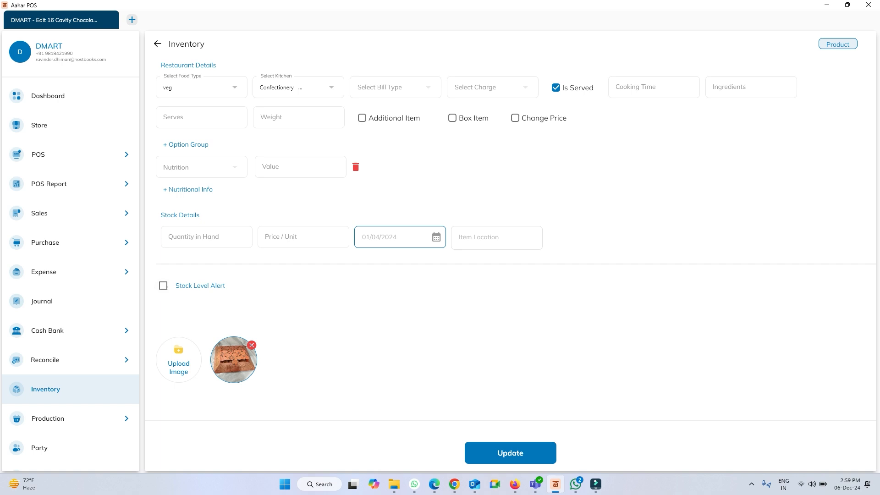
scroll(509, 264, up, 5)
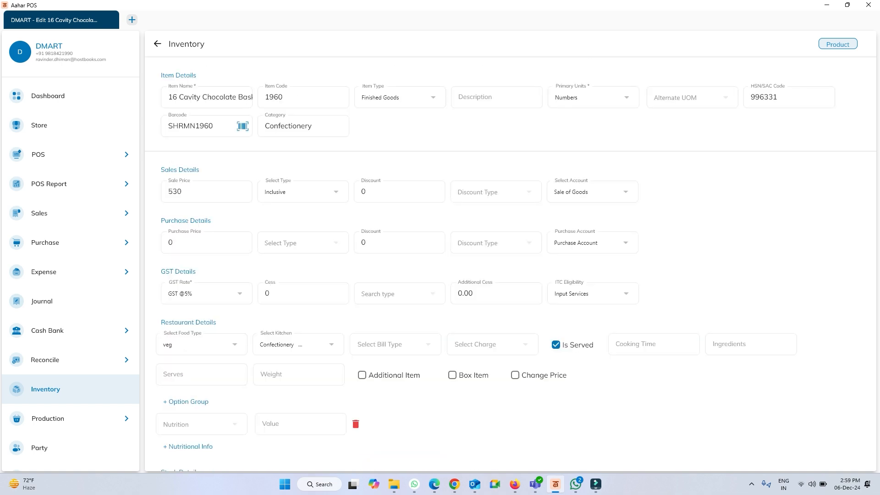
Open the POS floor list, look at the blank form for adding a floor, and close it without saving
click(70, 155)
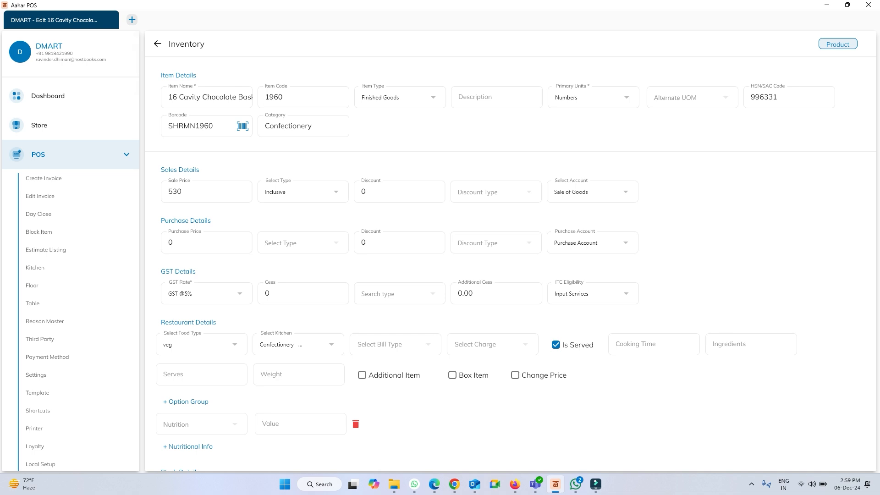
click(32, 286)
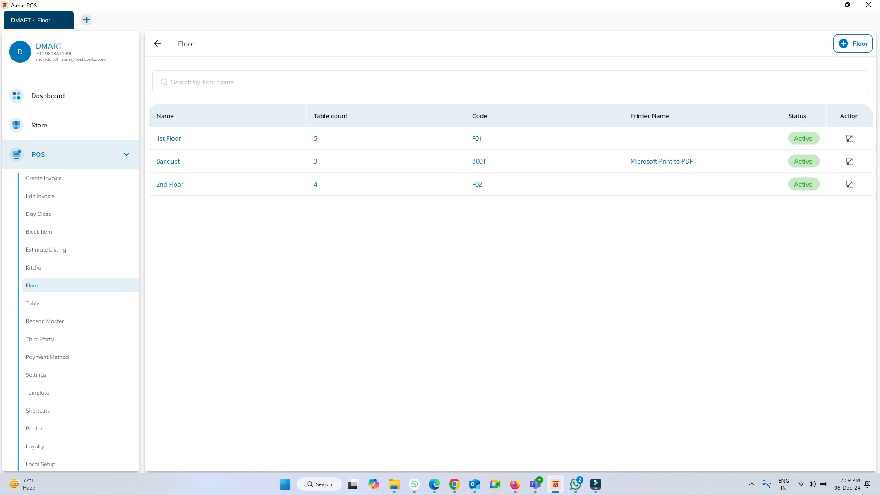
click(852, 43)
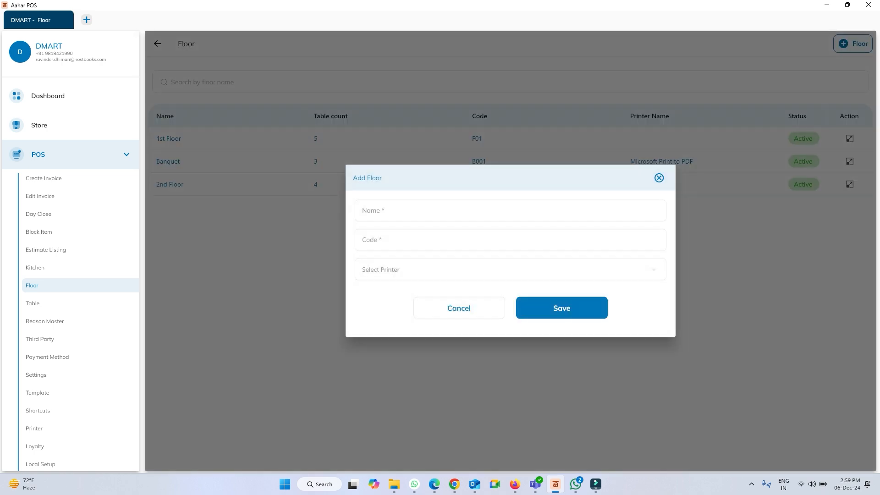
click(511, 211)
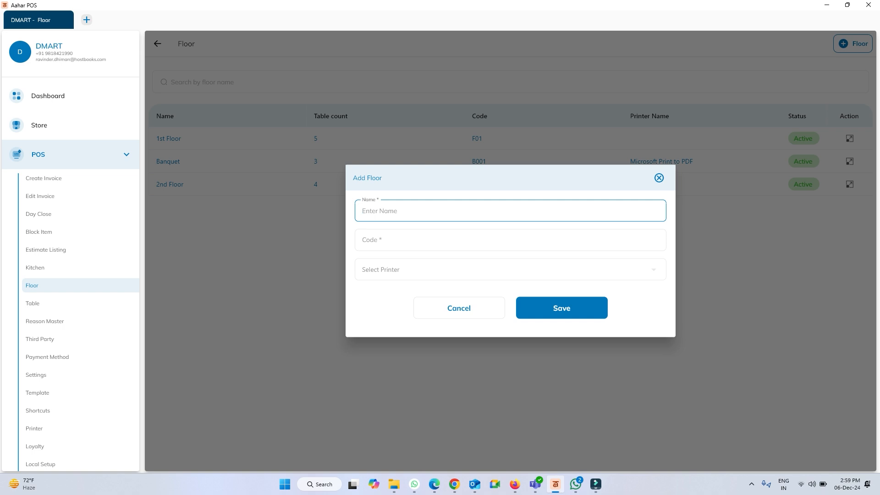
click(659, 178)
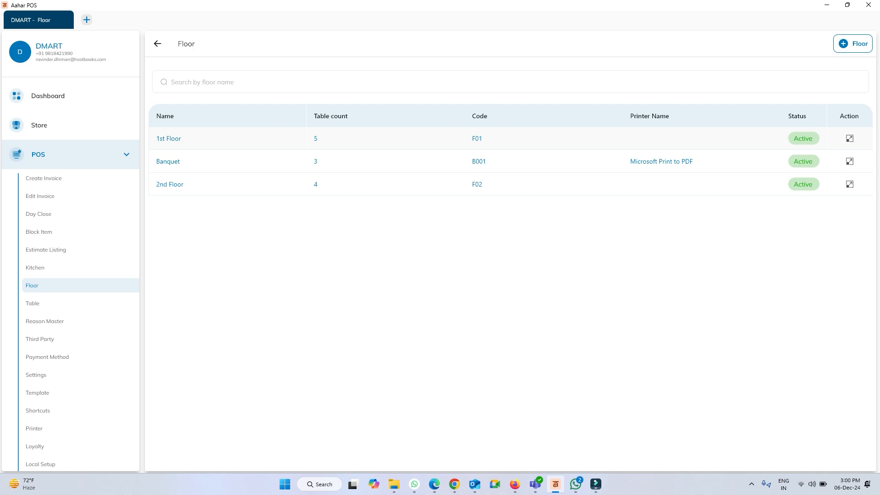
Open 1st Floor for editing, view its printer choices, and close the form without updating
click(849, 138)
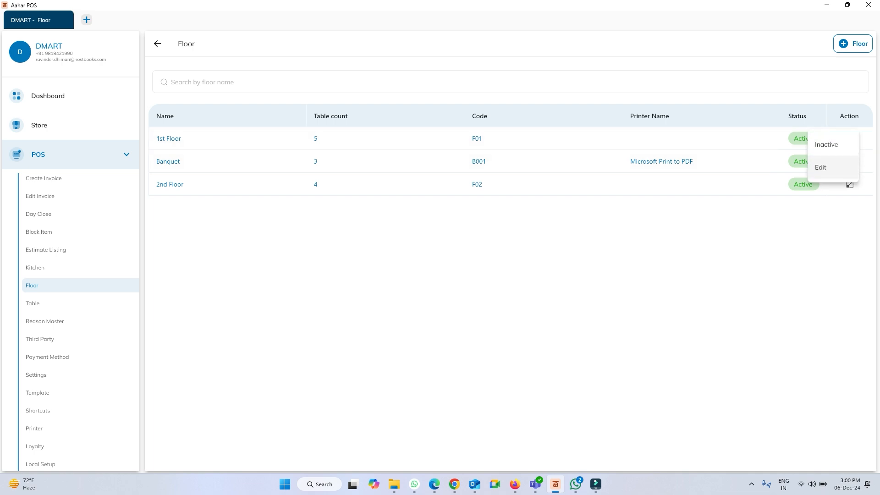
click(820, 167)
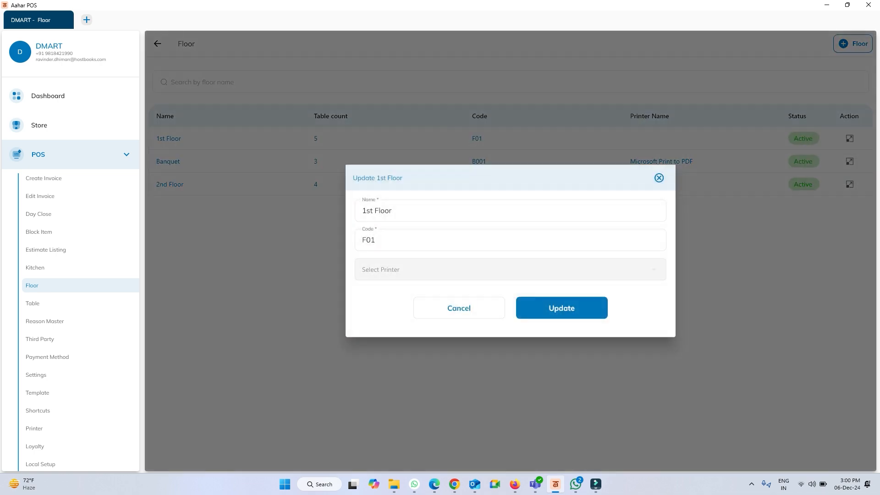
click(510, 270)
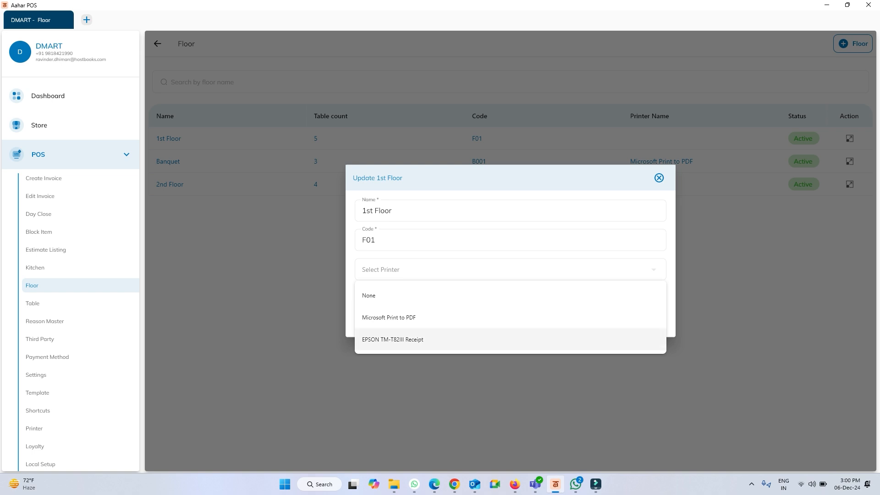
key(Escape)
click(659, 177)
Open the POS table list, look at the blank form for adding a table, and close it without saving
click(33, 303)
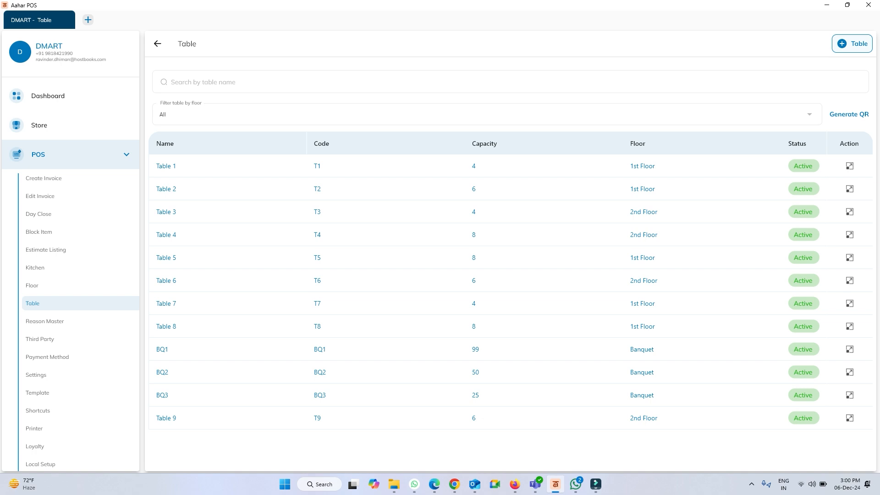
click(852, 43)
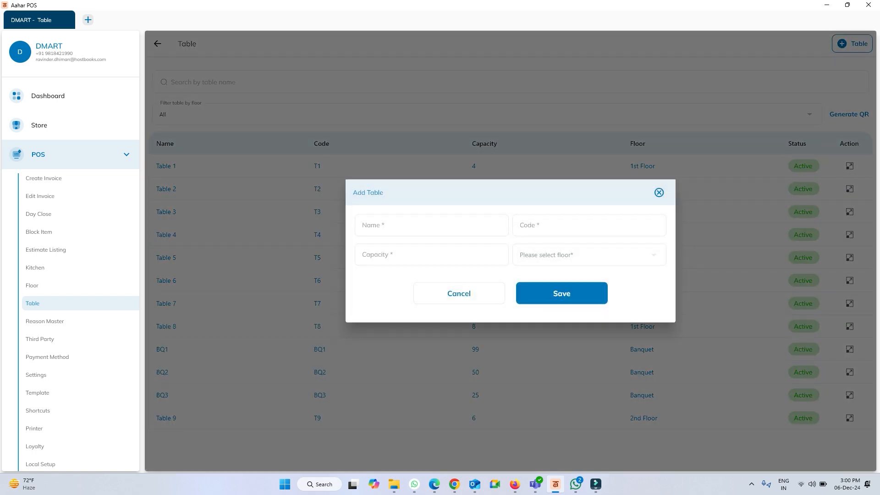
click(431, 226)
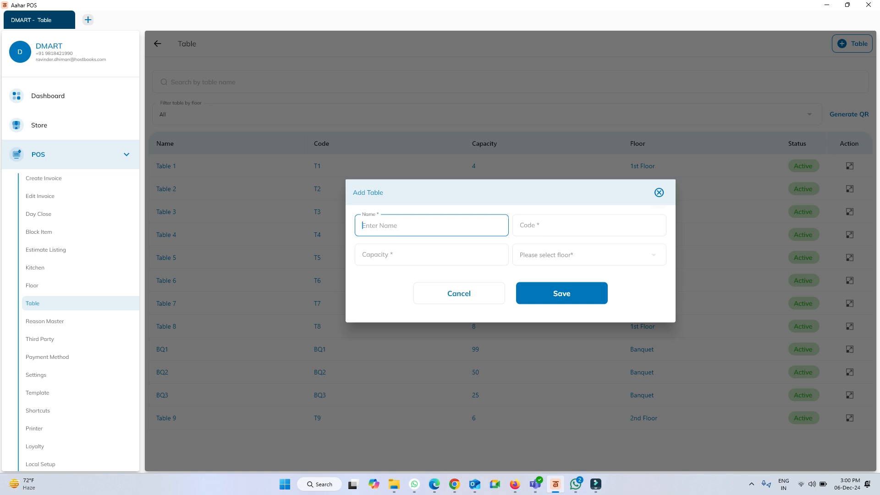
click(659, 192)
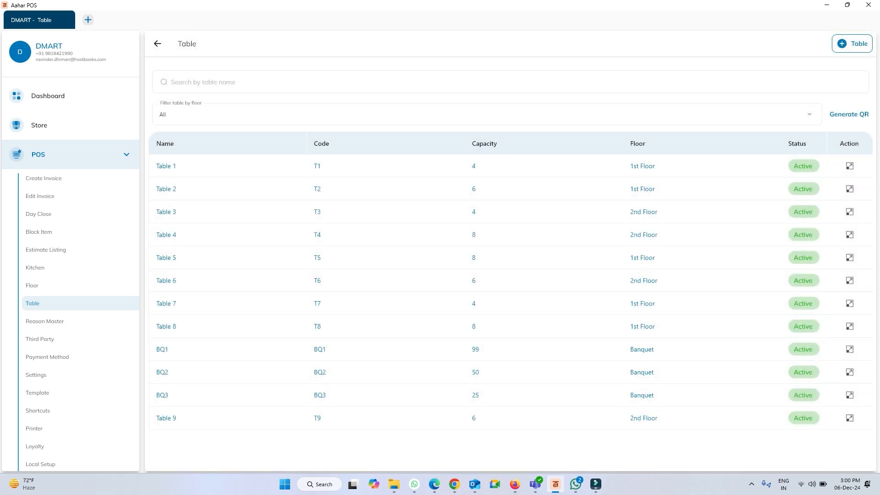
Open the kitchen list, look at the new kitchen form and its printer choices, and close it without saving
click(36, 267)
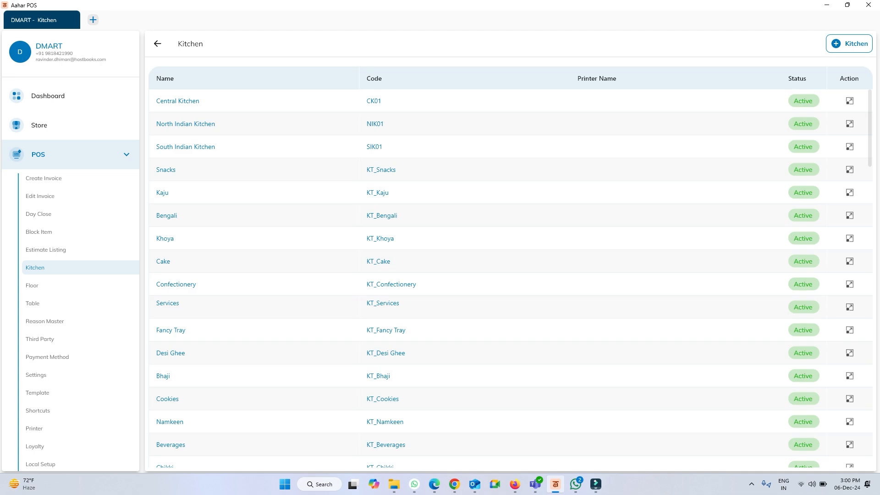
click(849, 44)
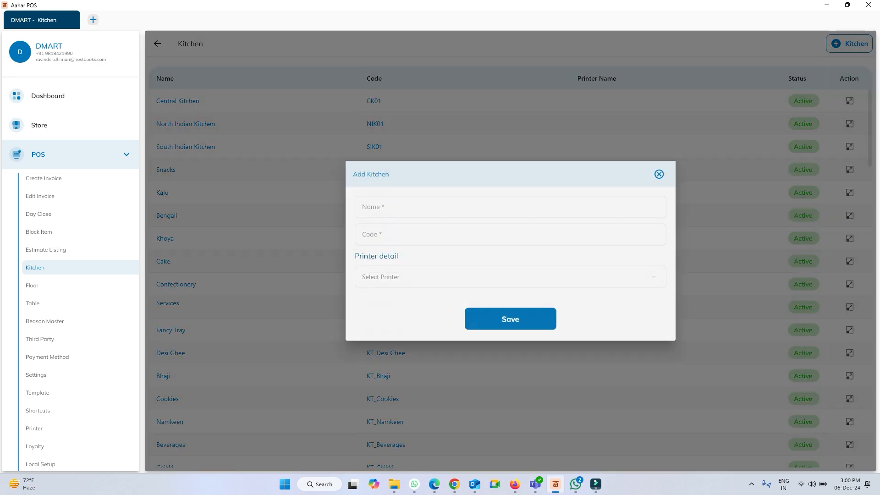
click(380, 207)
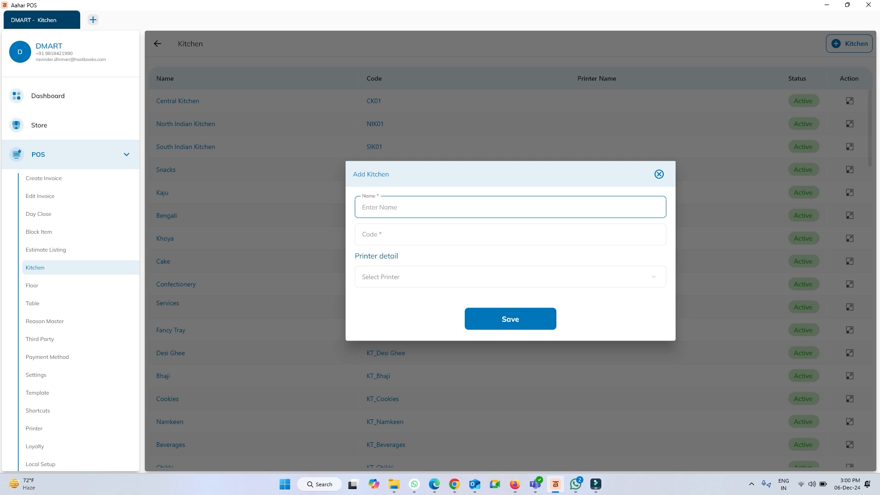
click(393, 277)
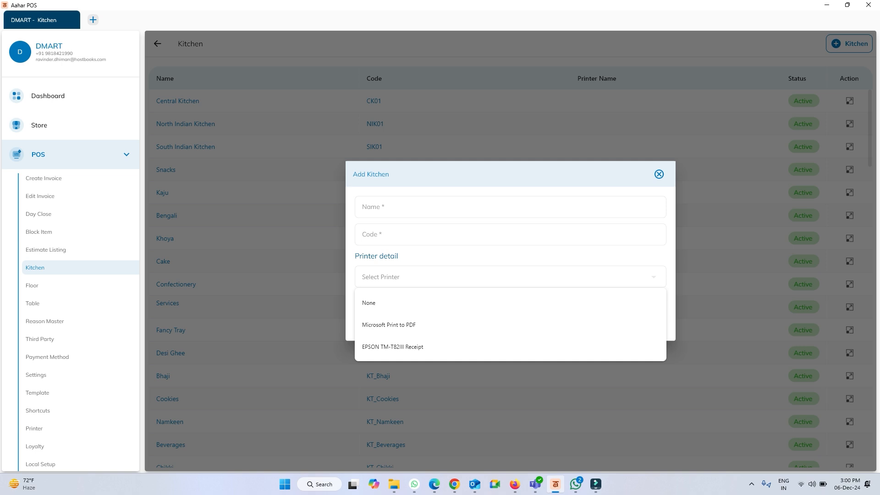
key(Escape)
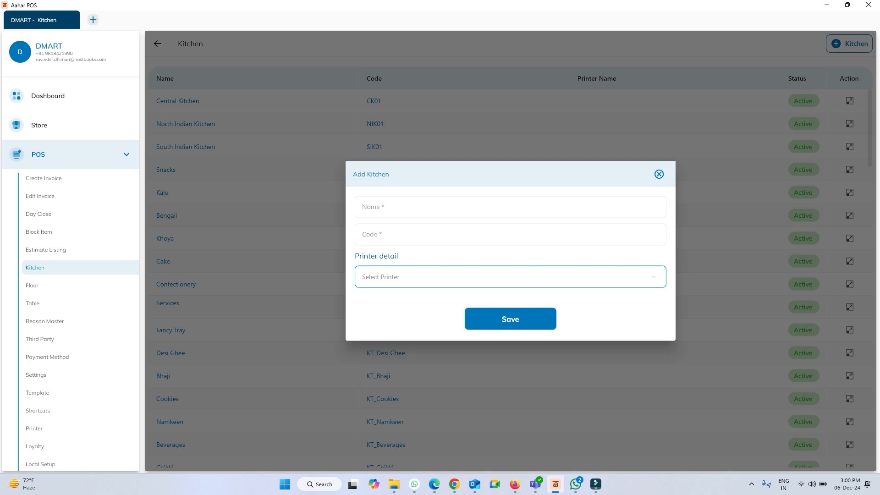
click(659, 174)
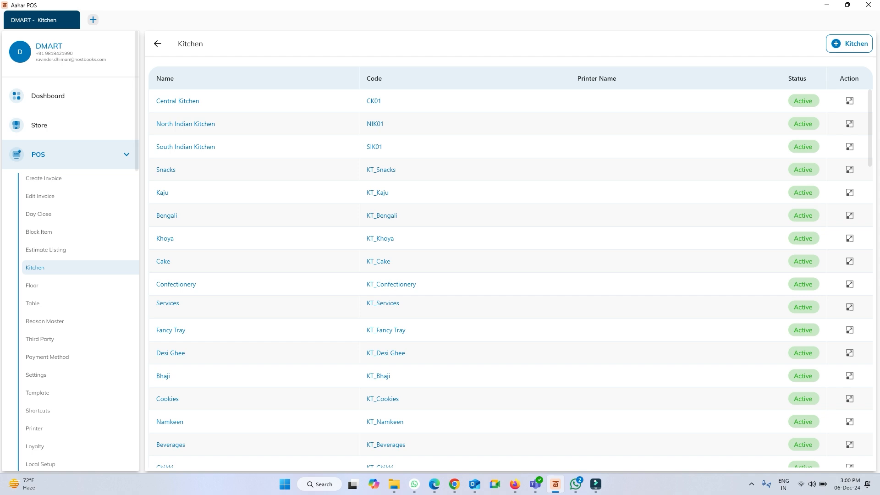
Try out a new Cancel reason in Reason Master with Adjust Stock, Print on KOT and Print On Receipt enabled, and close it without saving
click(45, 321)
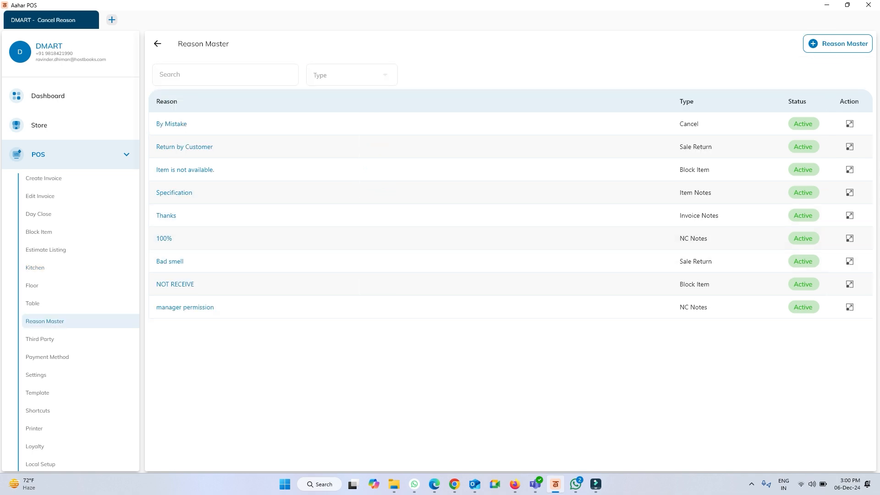
click(837, 44)
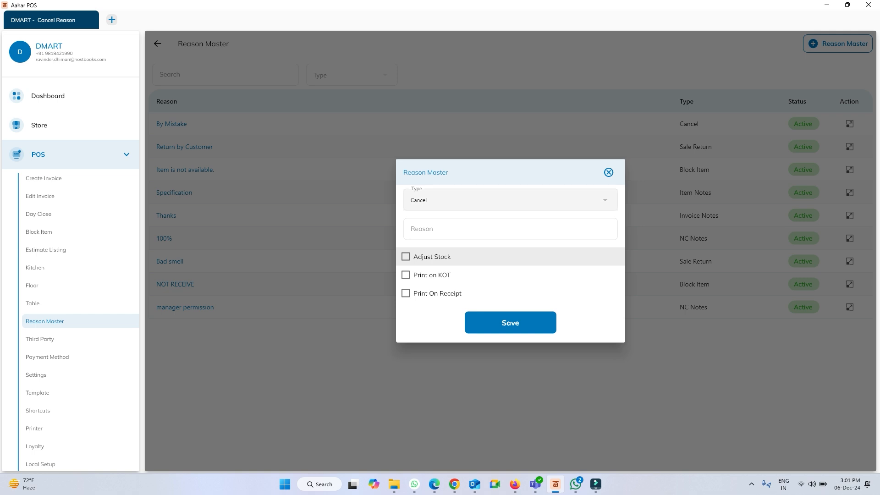
click(510, 200)
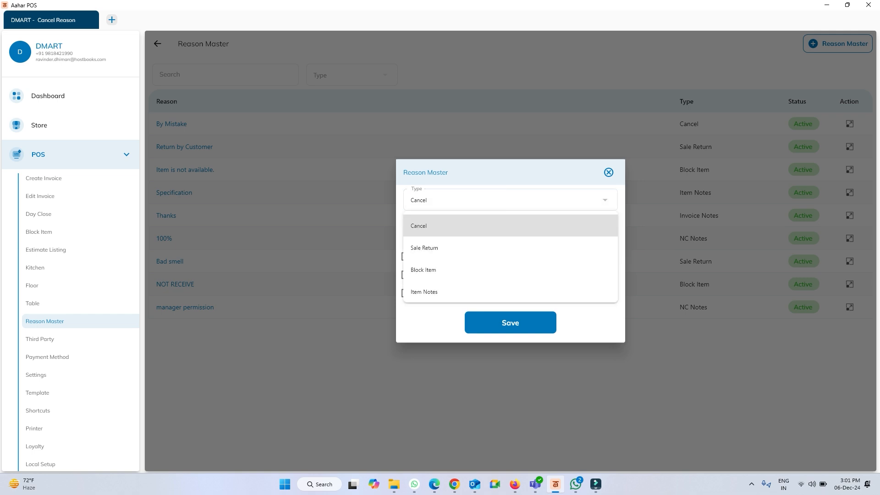
click(510, 225)
click(510, 229)
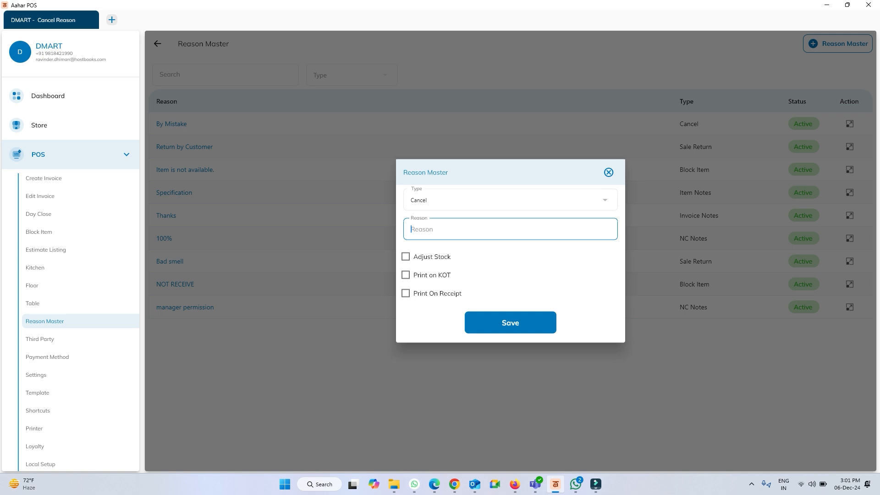
click(440, 257)
click(440, 275)
click(440, 293)
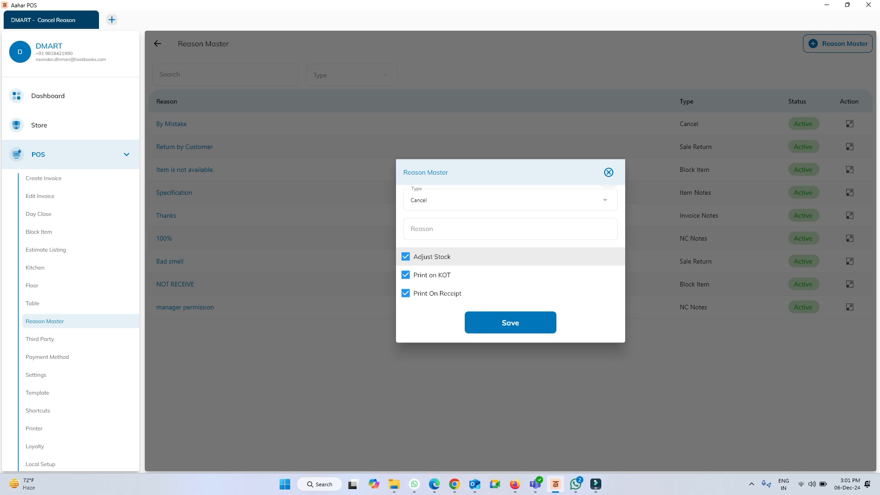
click(609, 173)
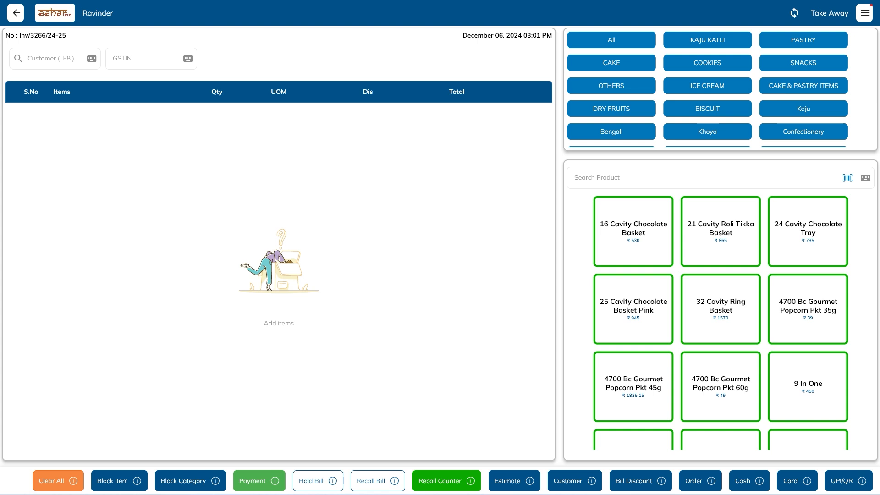
View the available bill types and browse the KAJU KATLI, CAKE & PASTRY ITEMS, SNACKS and CAKE categories on the billing screen
click(864, 13)
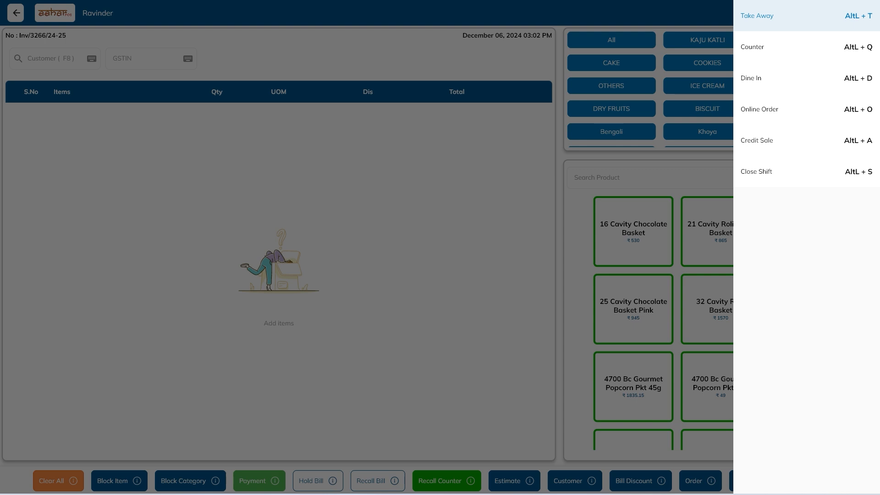
key(Escape)
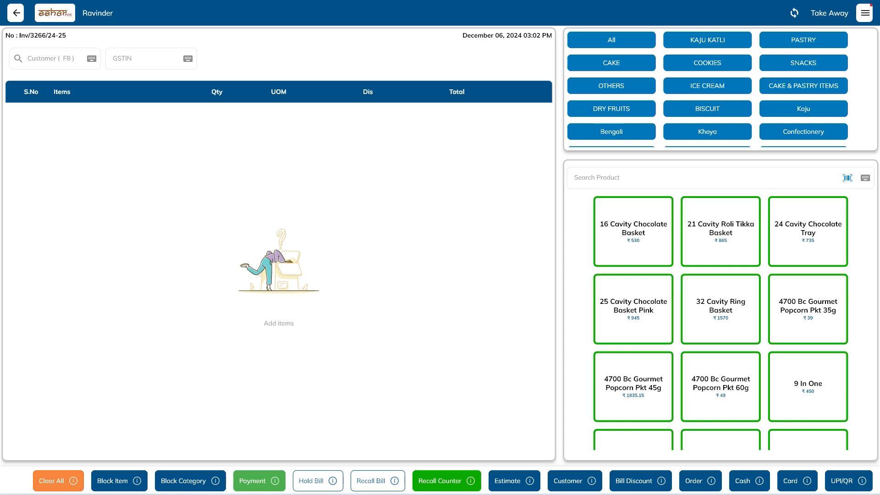
click(708, 40)
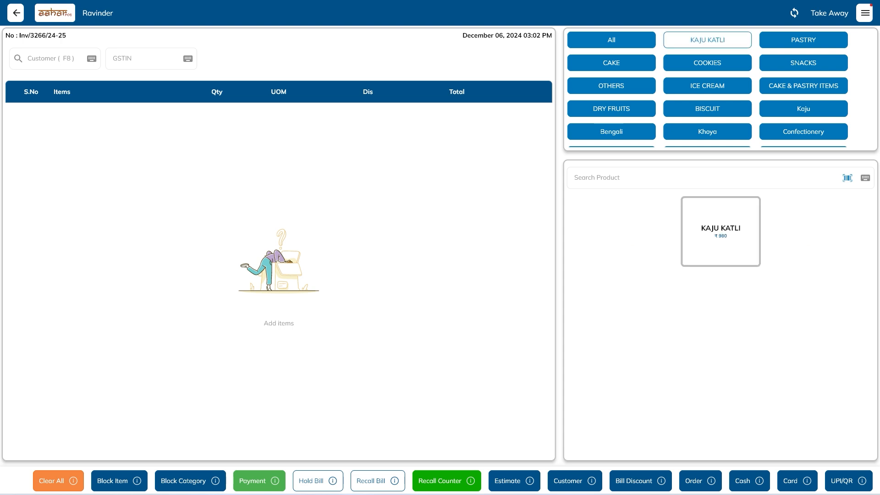
click(803, 86)
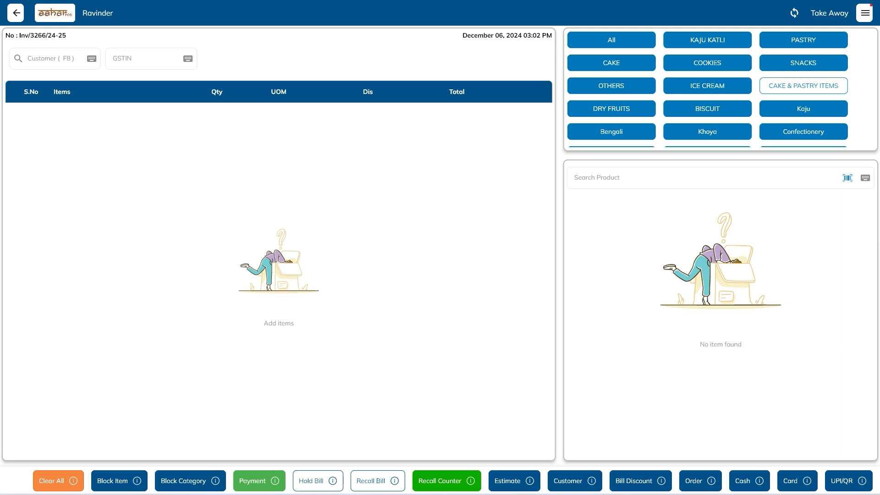
click(804, 63)
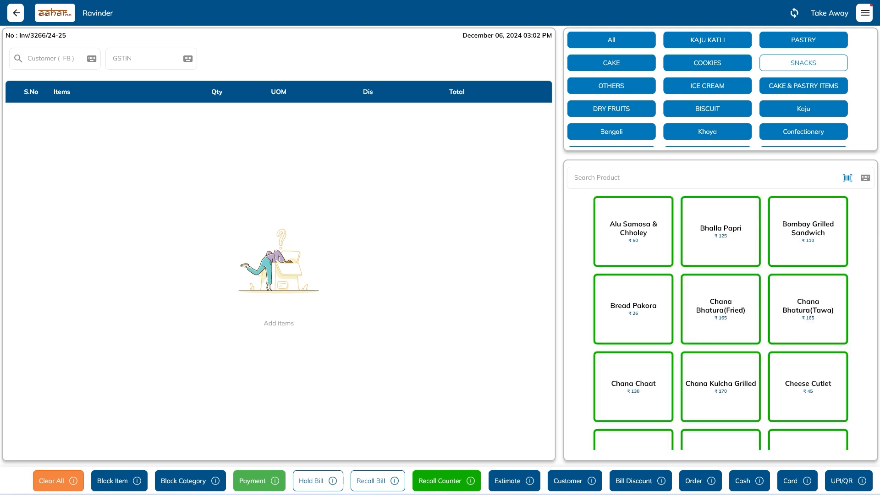
click(611, 63)
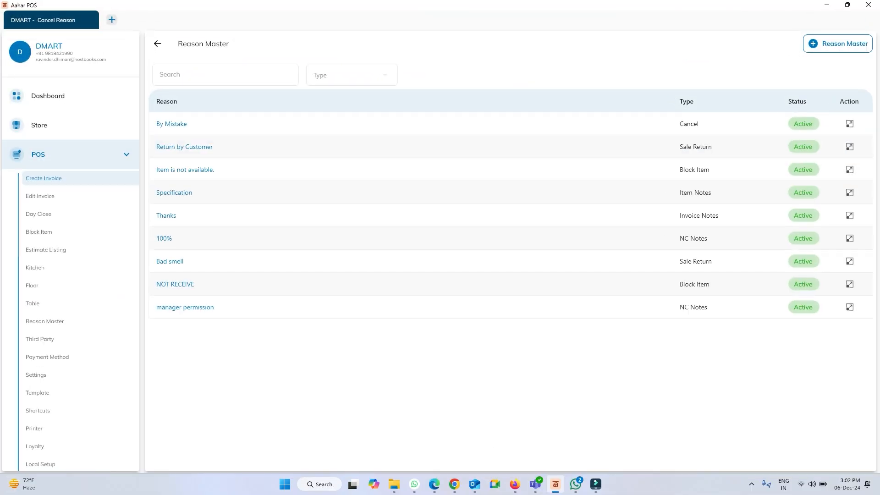
Change the View Type in the general POS settings to the product-search entry layout and open a new invoice
click(36, 375)
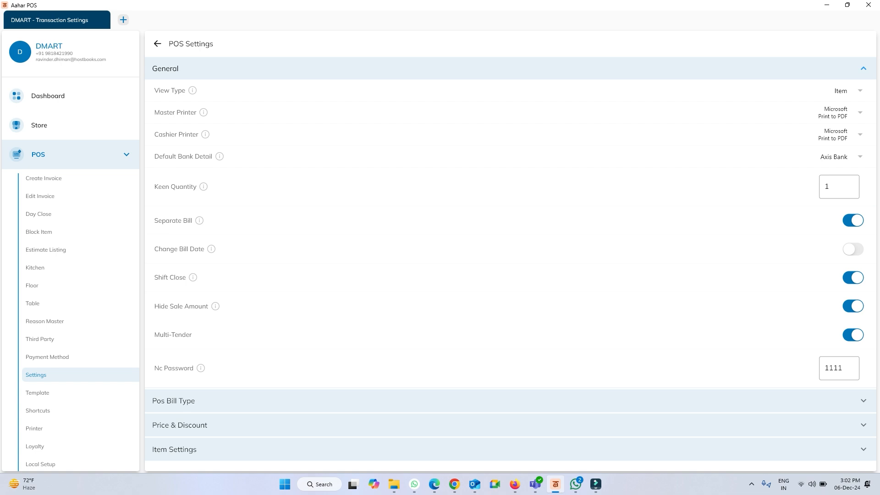
click(852, 91)
click(848, 112)
click(157, 44)
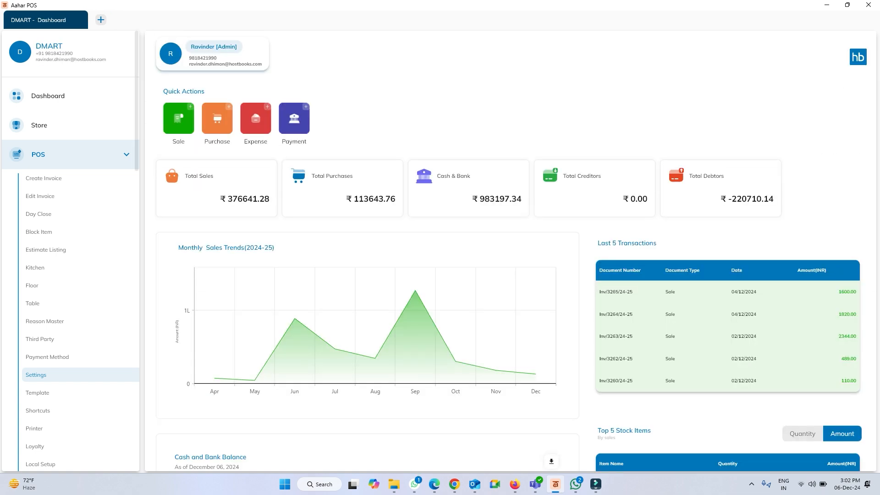
click(43, 178)
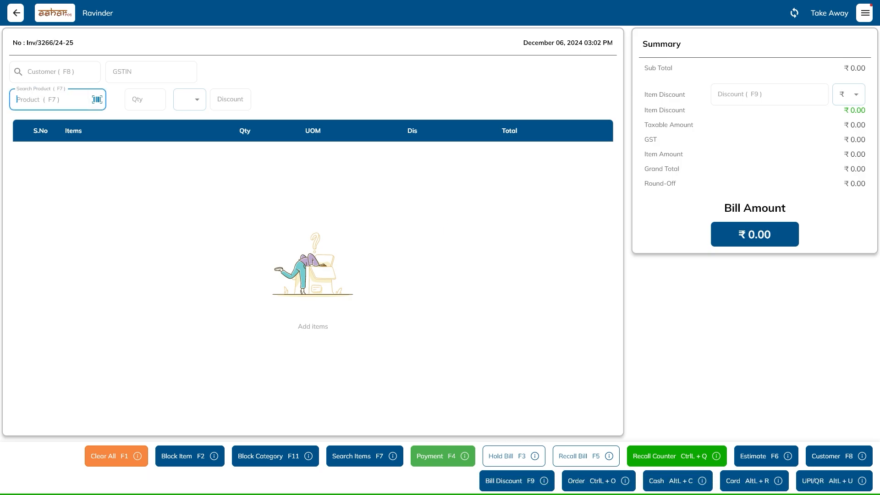
Select the customer for the take-away invoice and add one Achari Mathhi 400G without an item discount
key(F8)
click(83, 121)
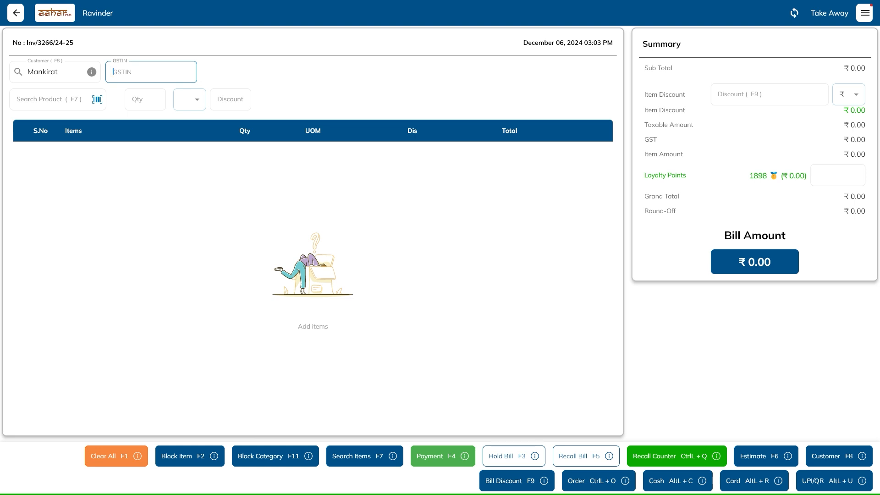
key(F7)
text(a)
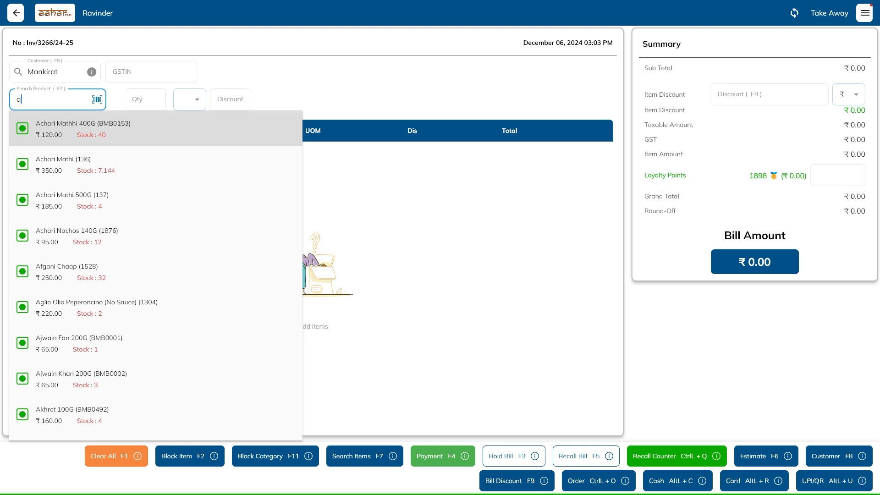
key(Return)
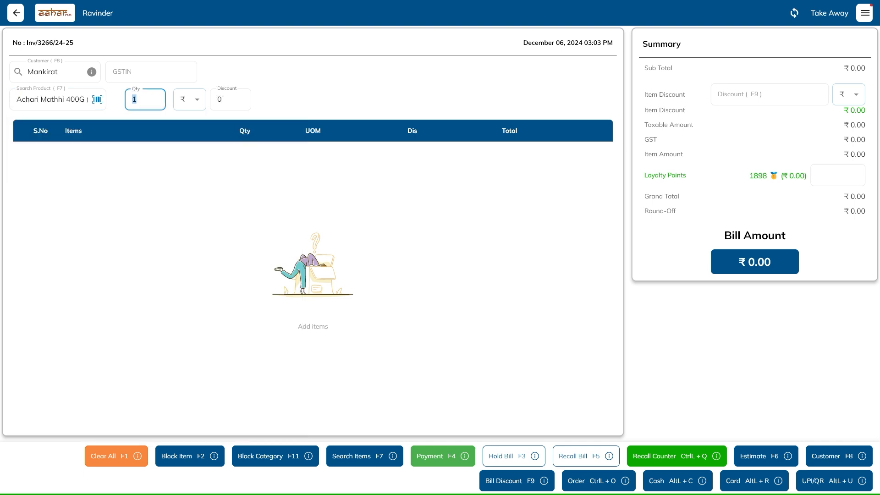
key(Return)
key(Return)
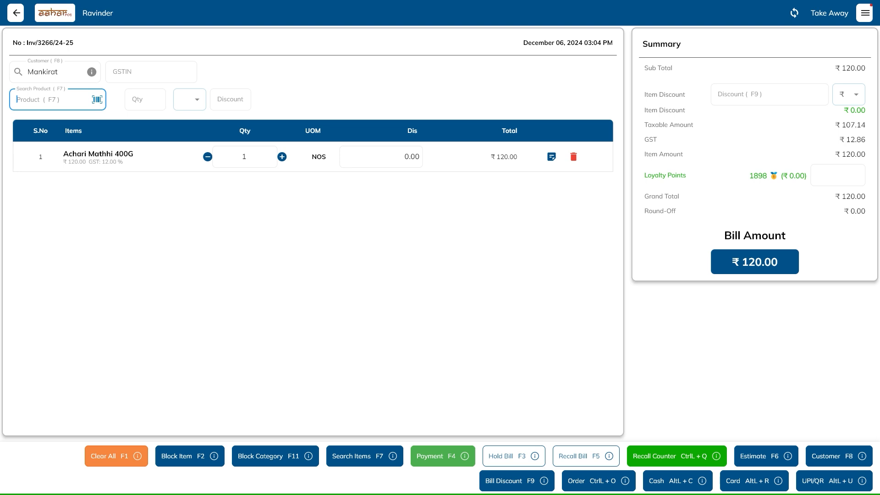
Enter Mix Sweet Box as the next invoice item with 1 kg per box, 5 boxes and no discount
text(mi)
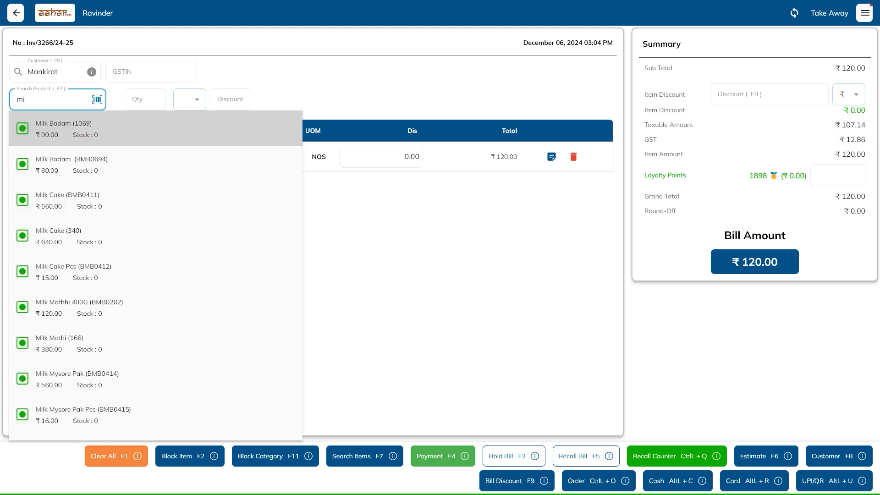
text(x swee)
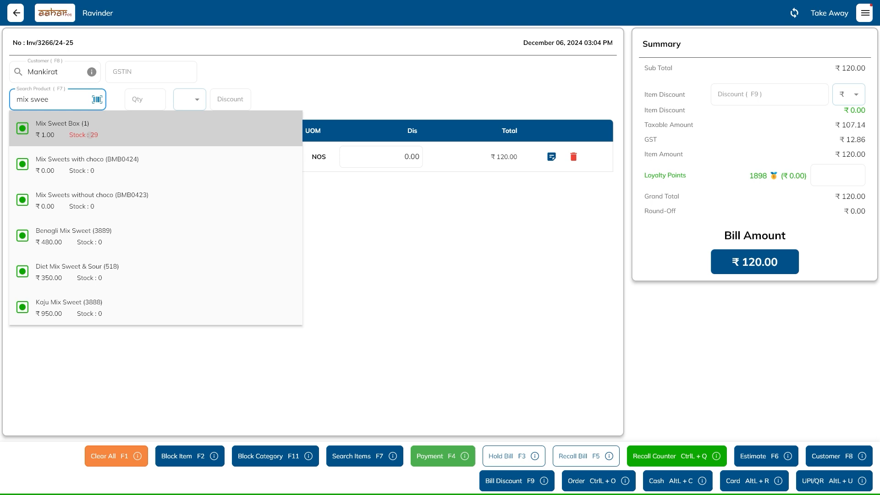
key(Return)
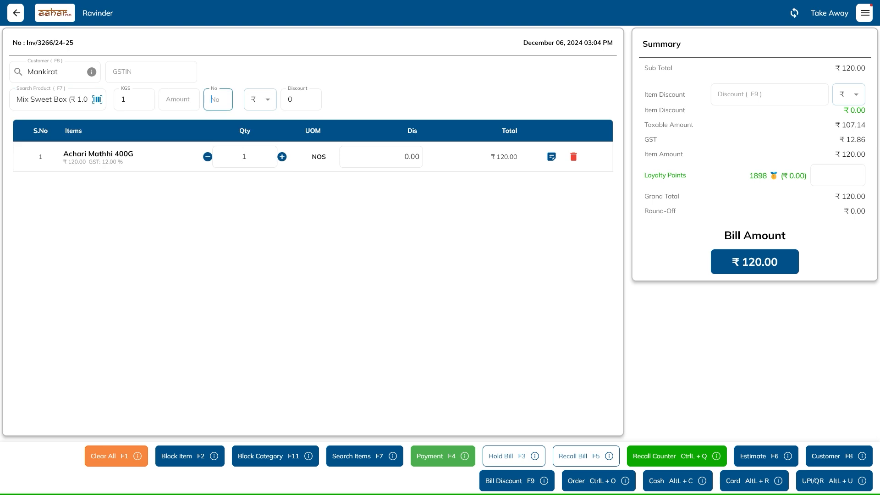
key(Return)
key(Return)
key(Return)
text(5)
key(Return)
key(Return)
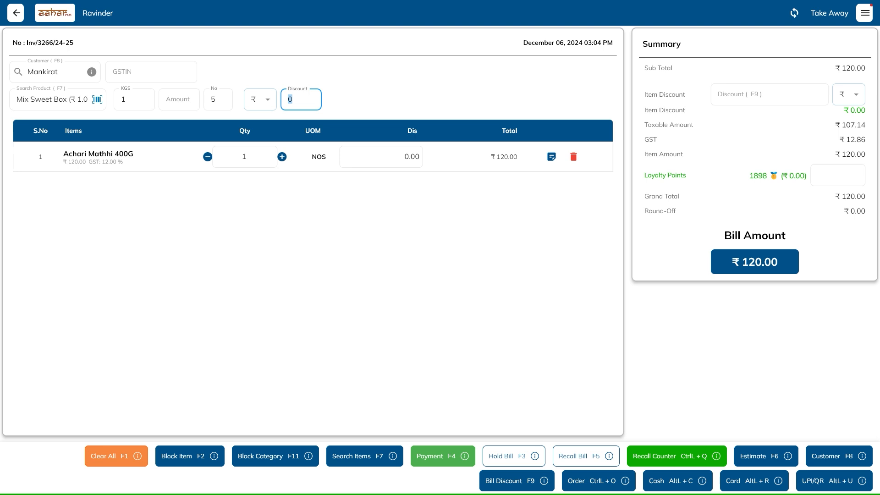
key(Return)
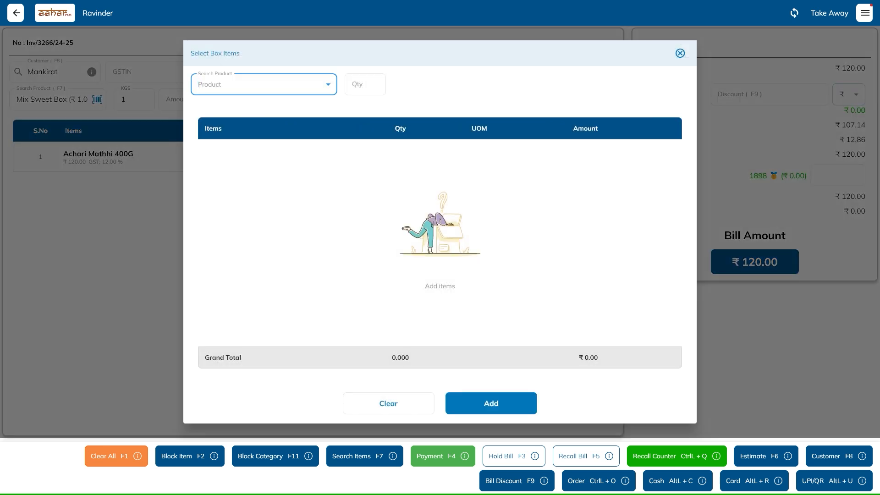
Put 0.500 kg of Amul Burfi into the sweet box contents
text(burfi)
key(Return)
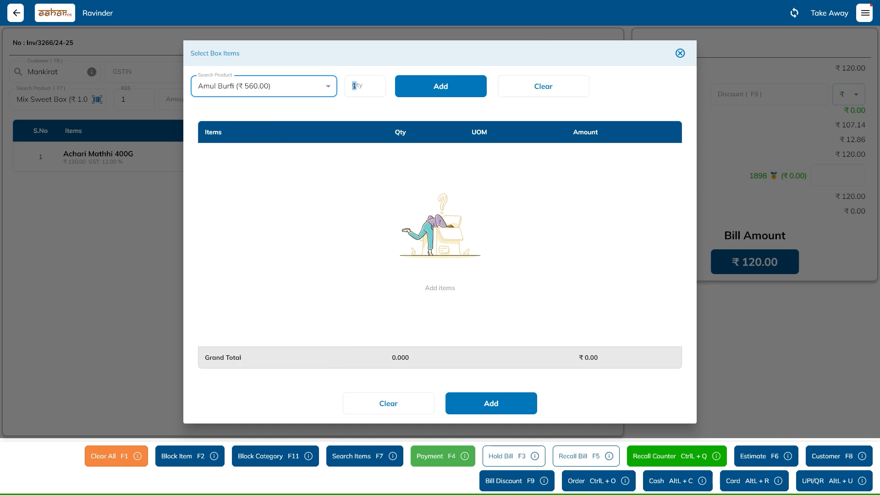
text(0.500)
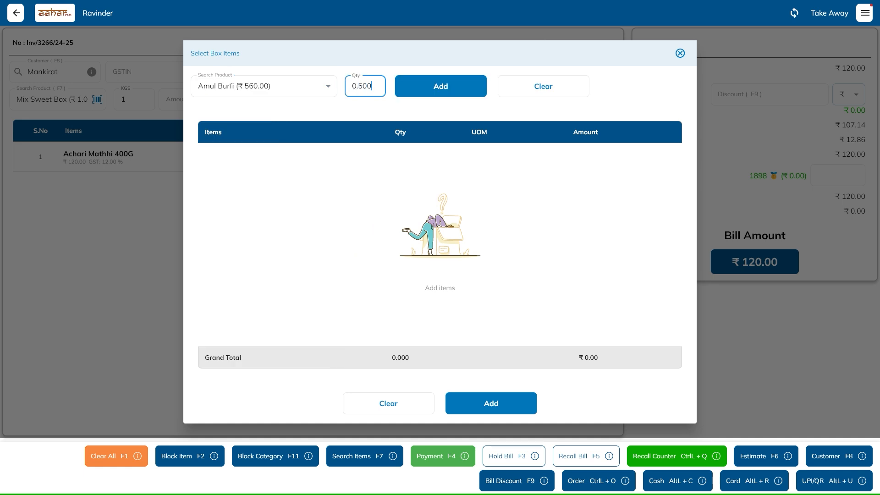
key(Return)
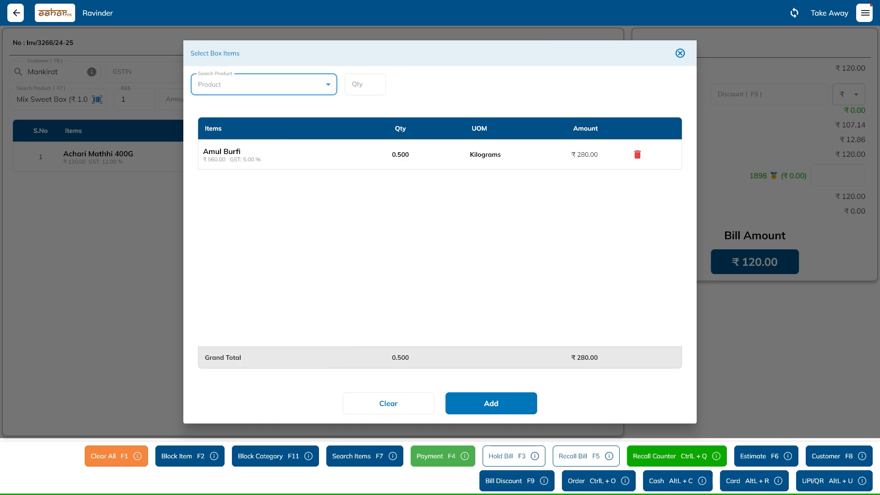
Put 0.500 kg of Badam Burfi into the sweet box and add the filled box to the invoice
text(burfi)
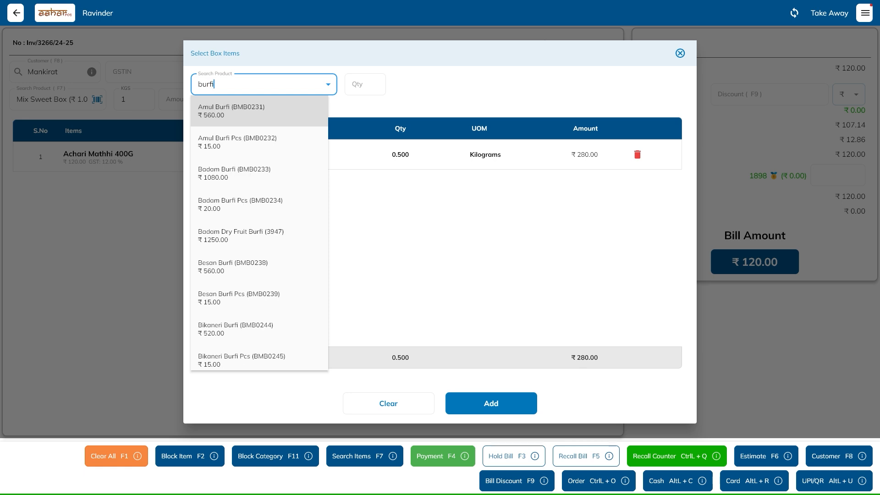
key(Down)
key(Down)
key(Down)
key(Up)
key(Return)
text(0.500)
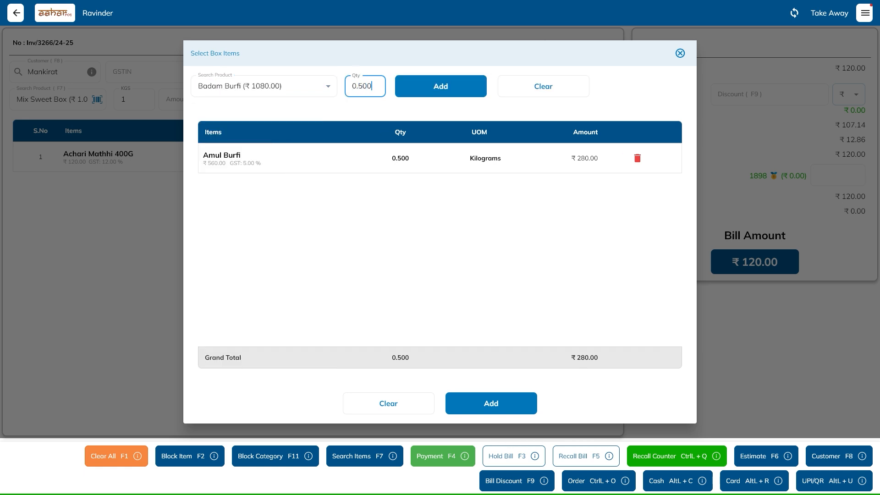
key(Tab)
key(Return)
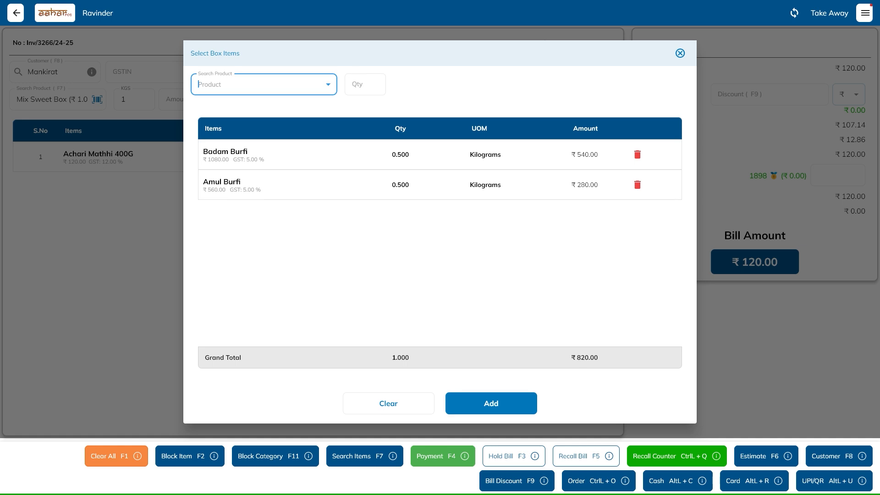
key(Return)
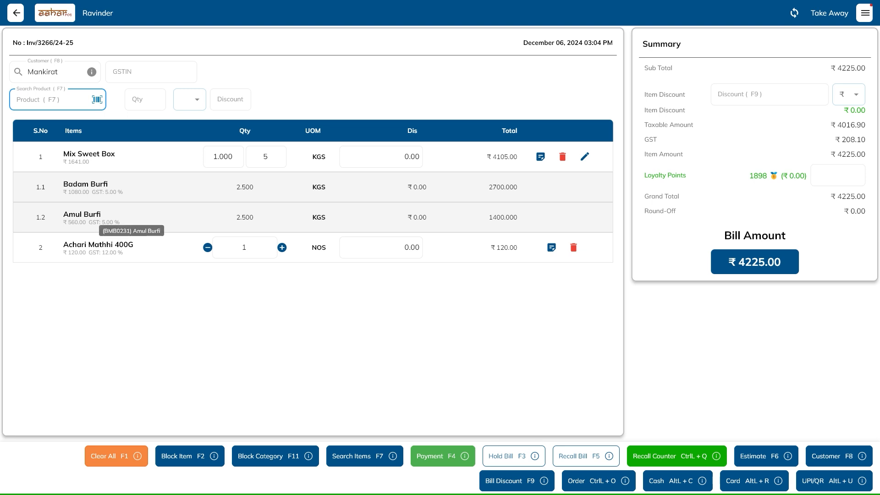
Set the number of Mix Sweet Box boxes on the invoice to 6
click(266, 157)
text(6)
key(Tab)
key(Tab)
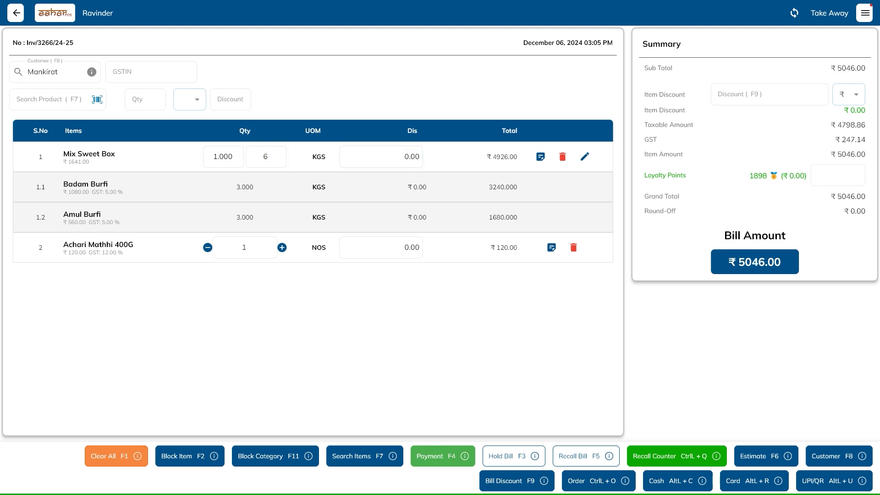
click(266, 157)
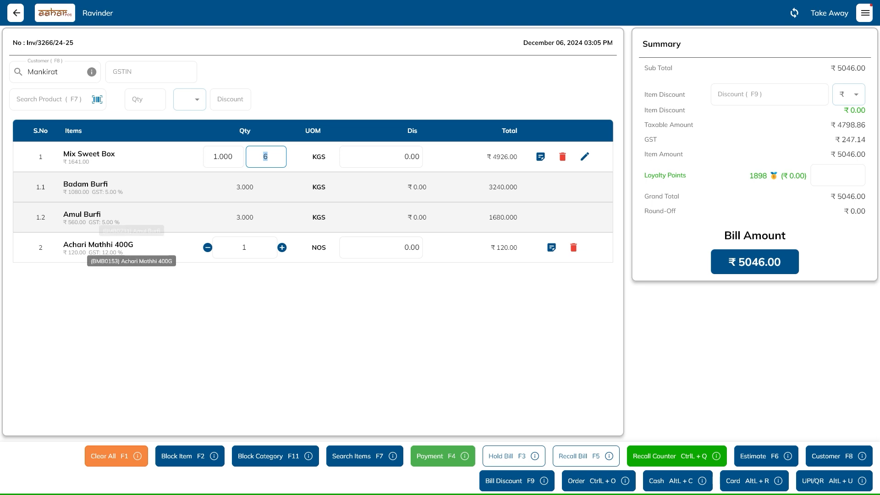
click(138, 307)
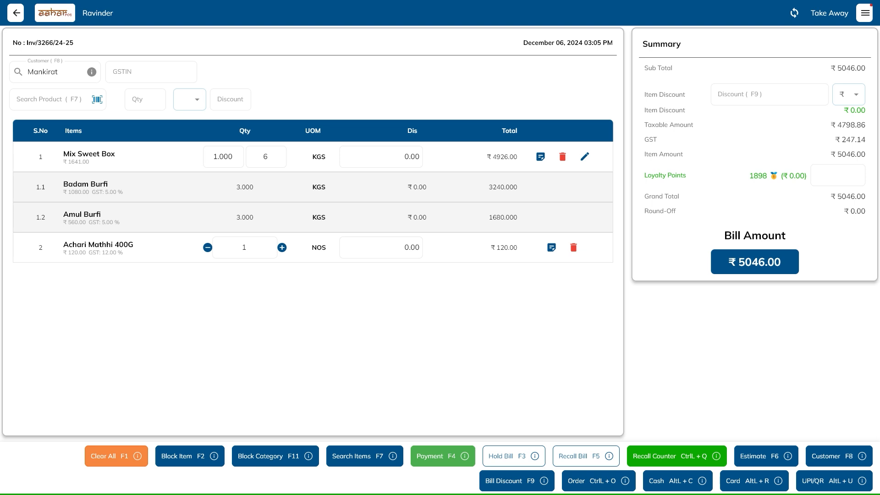
Start an estimate from the current bill with the name Gift Hamper 1 and the number G12
key(F6)
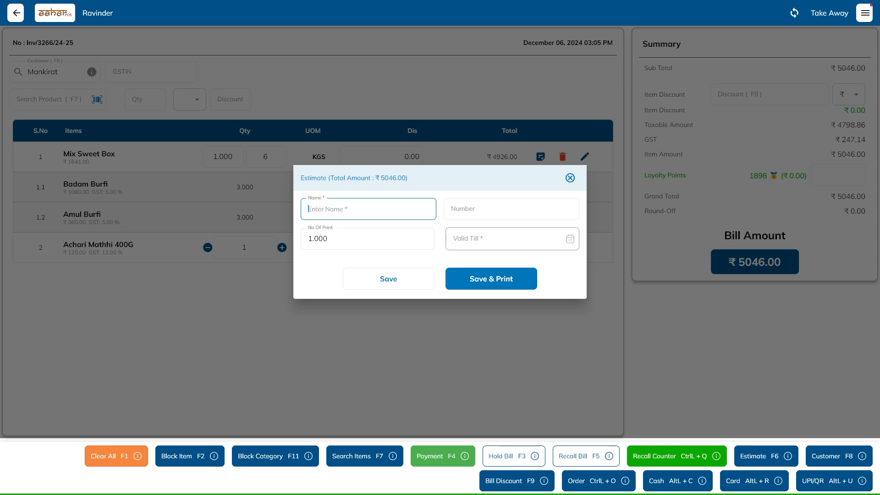
text(Gift Hamper 1)
click(511, 209)
text(12)
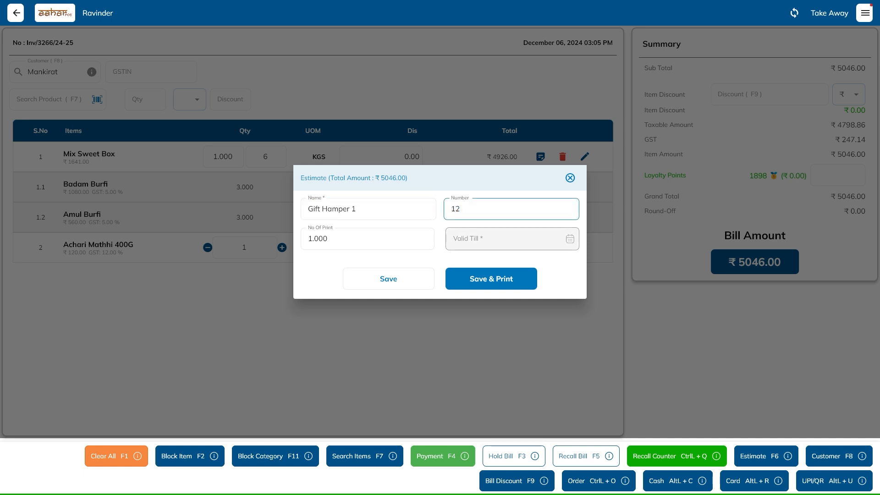
text(G)
key(BackSpace)
key(BackSpace)
key(BackSpace)
text(G)
key(BackSpace)
text(G12)
key(ctrl+a)
key(Tab)
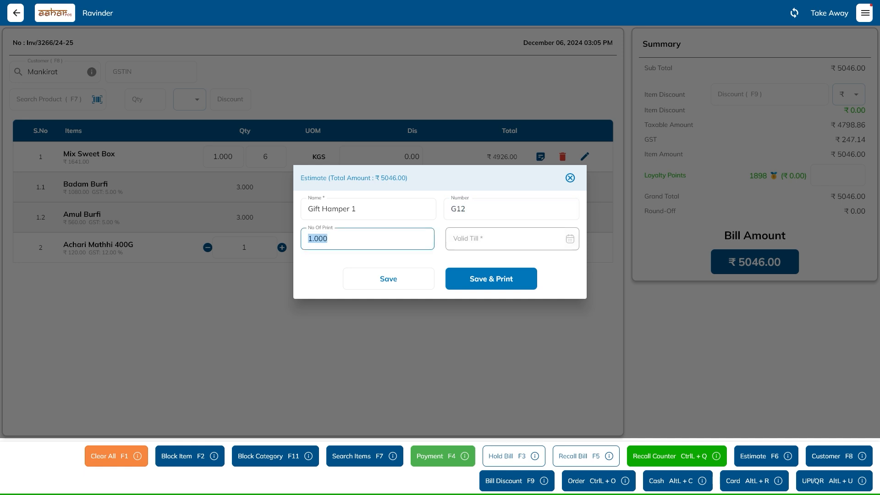
Set the estimate to 5 prints and valid till 31/12/2024, and save and print it
text(5)
key(Tab)
click(475, 244)
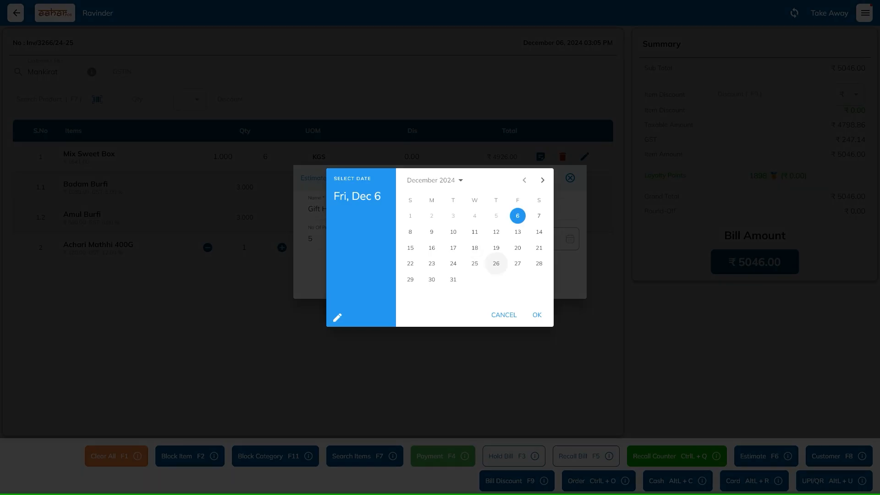
click(453, 279)
click(538, 315)
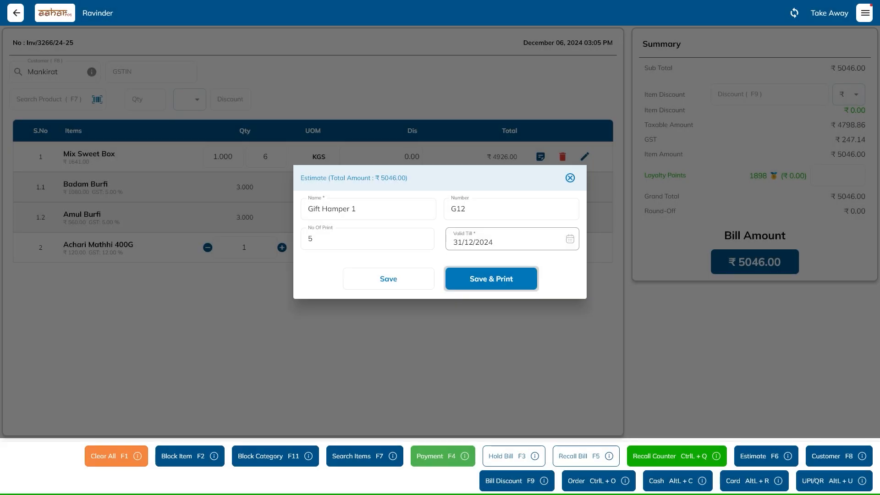
key(Return)
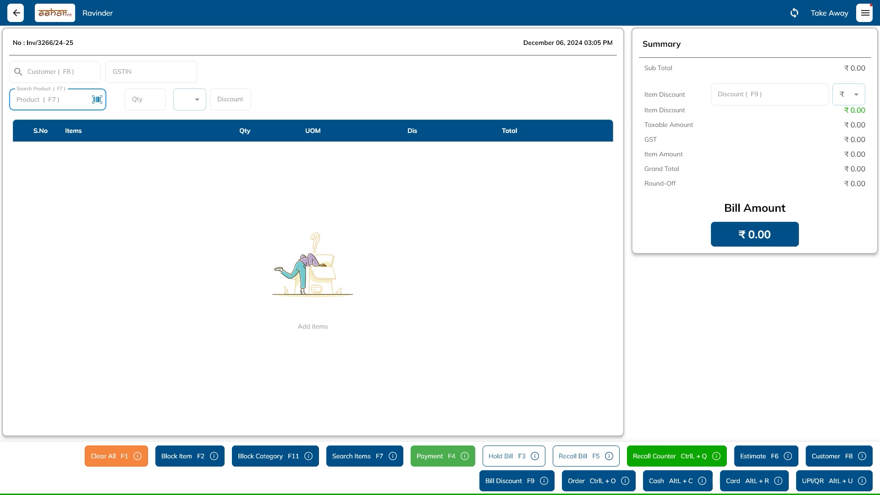
Load estimate G12 into the invoice and settle it with 4000 in cash and 1046 by credit card, without printing
text(G12)
key(Return)
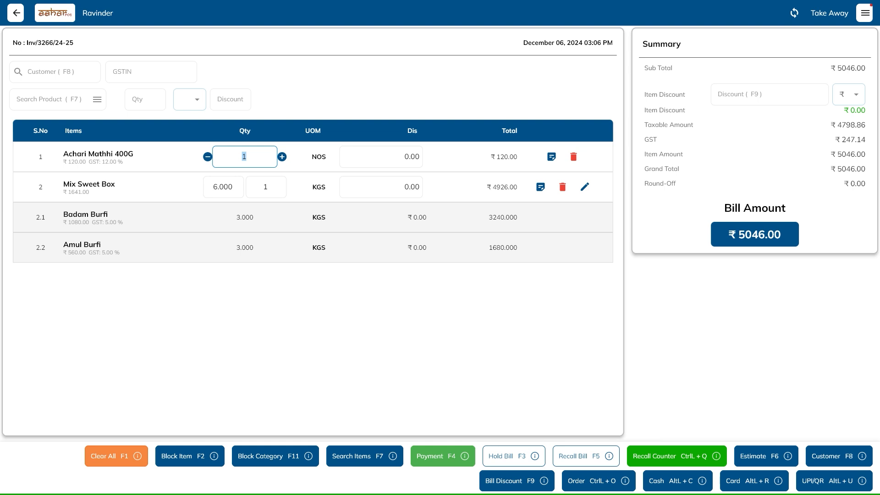
key(F4)
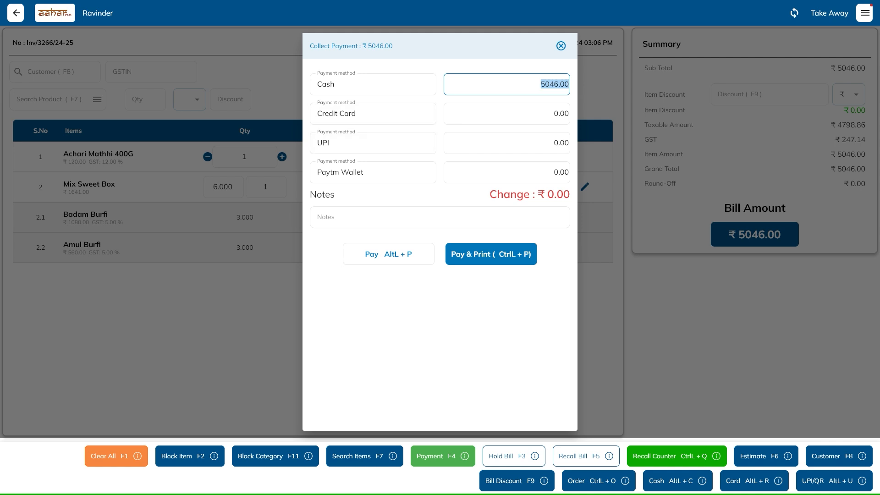
text(4000)
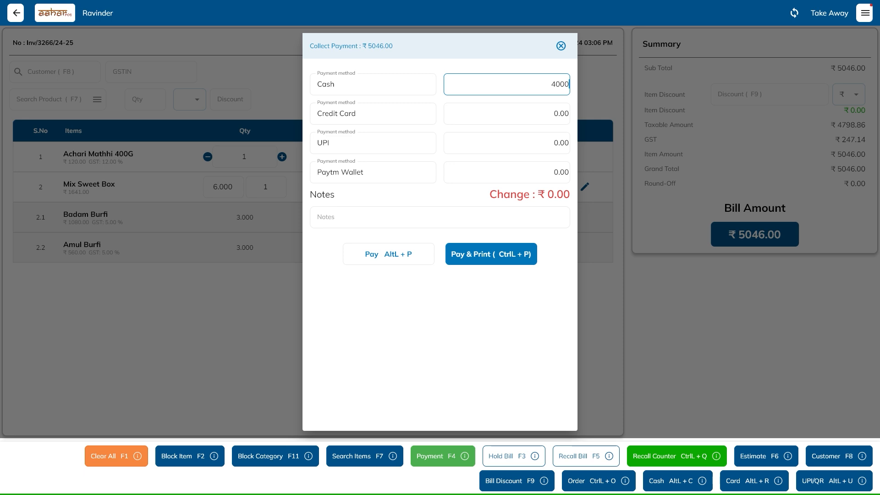
key(Tab)
key(Tab)
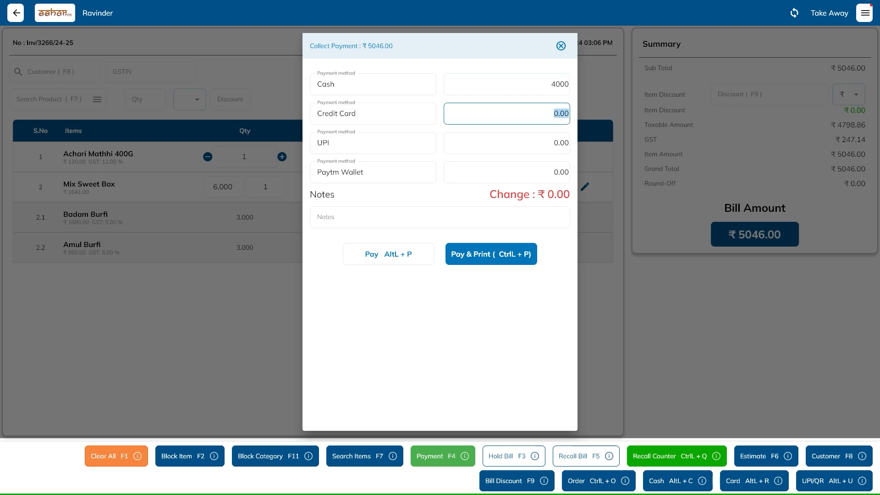
text(1046)
key(Tab)
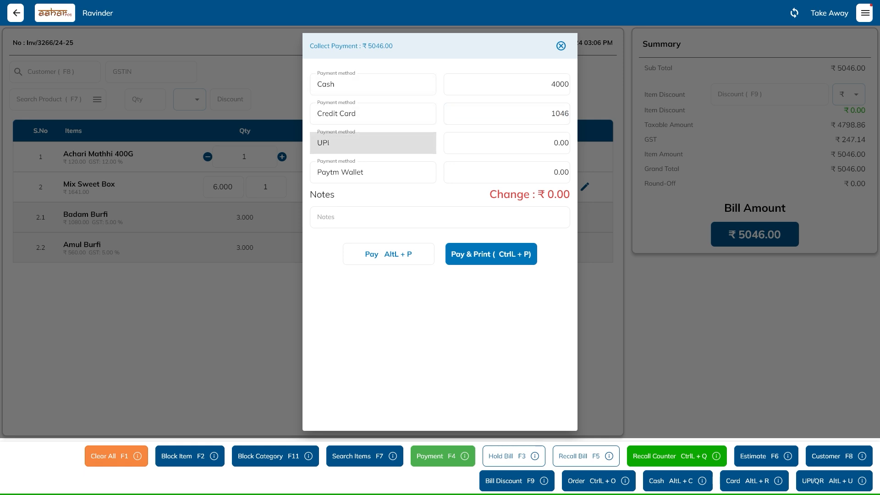
key(alt+p)
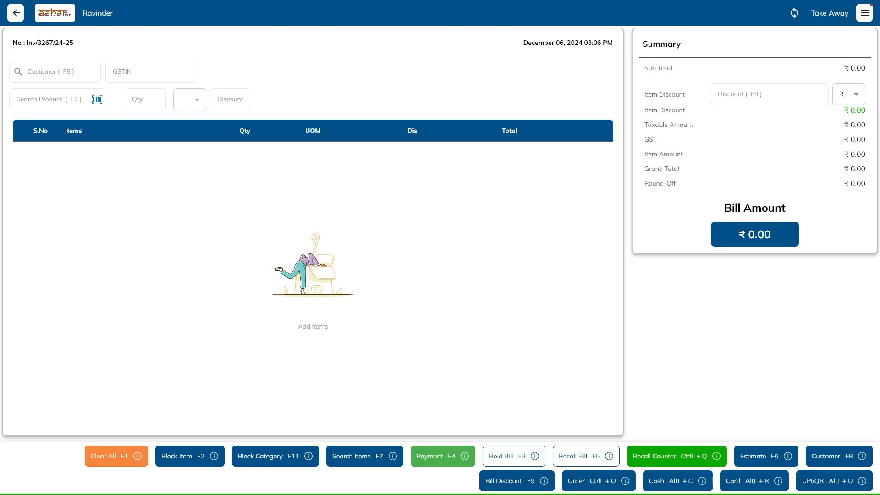
Switch to dine-in billing and open an order for Table 3 with the listed captain, 2 people and the third listed customer
click(865, 13)
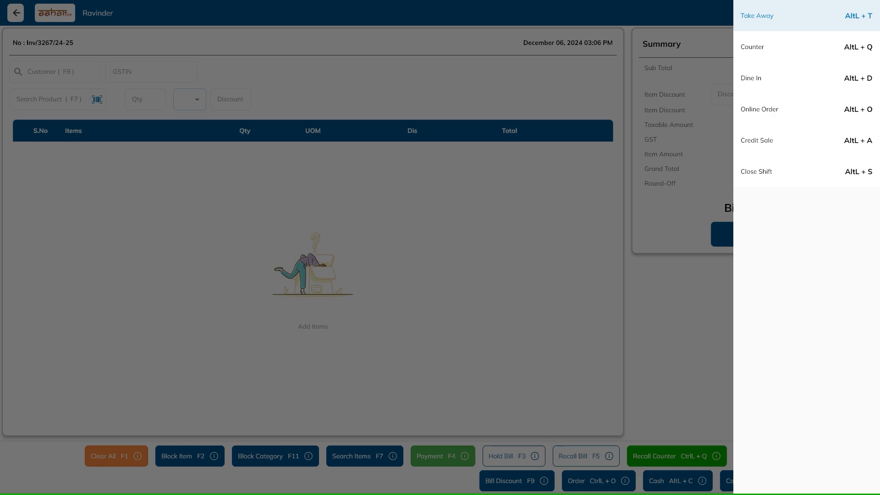
key(alt+d)
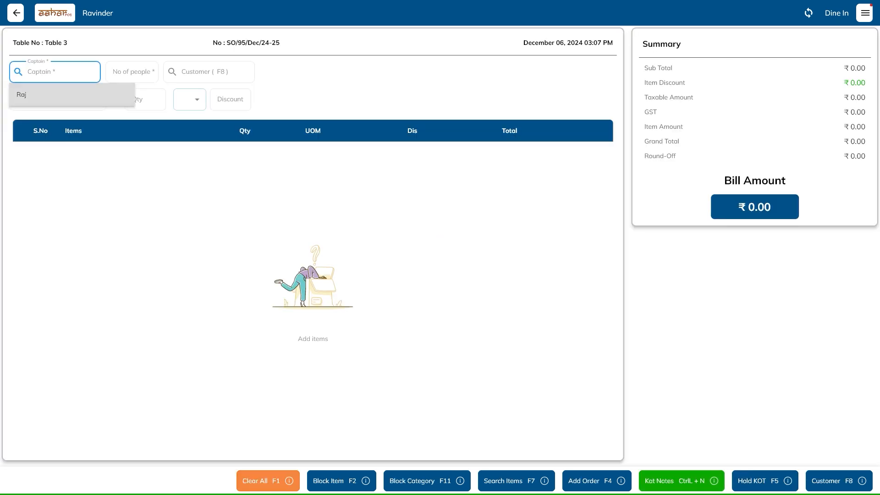
key(Return)
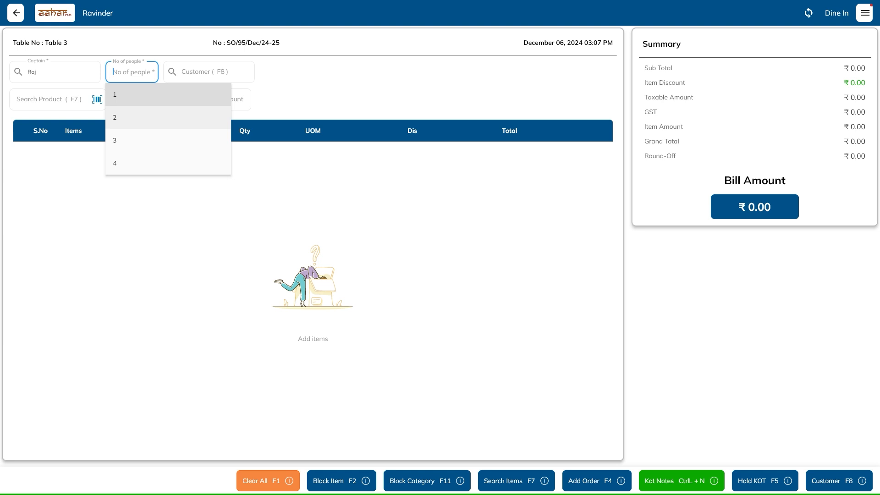
text(2)
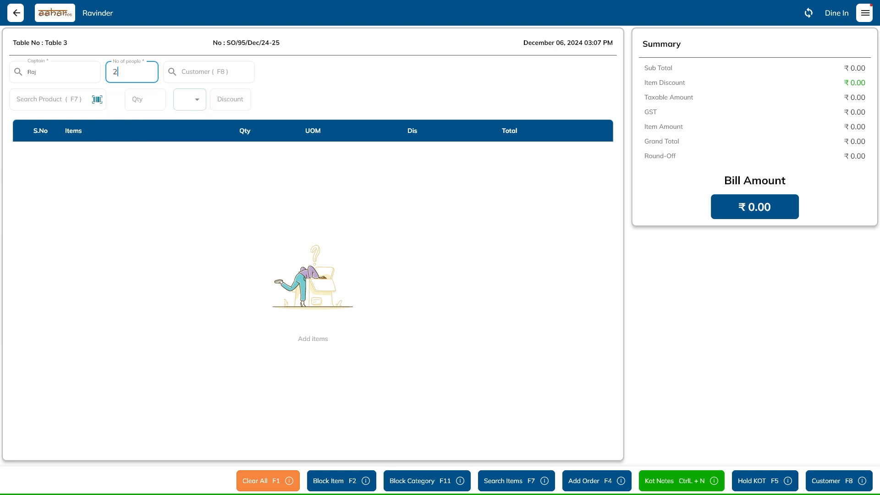
key(Return)
key(Down)
key(Down)
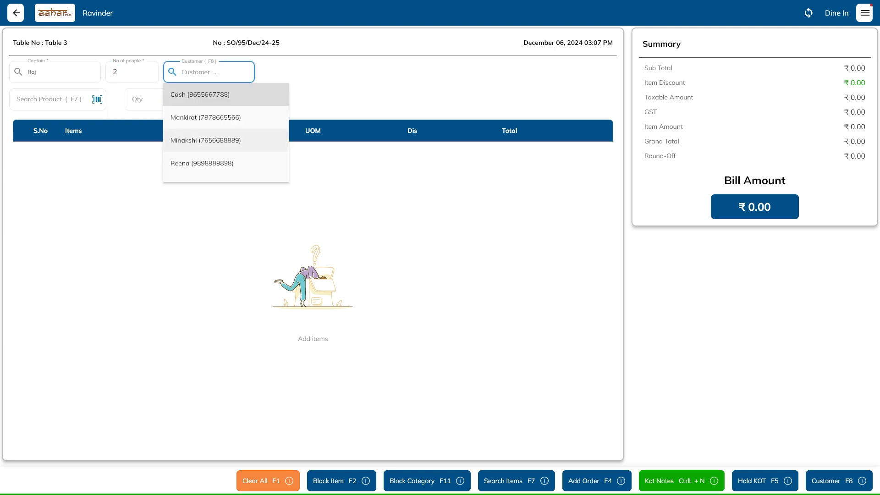
key(Return)
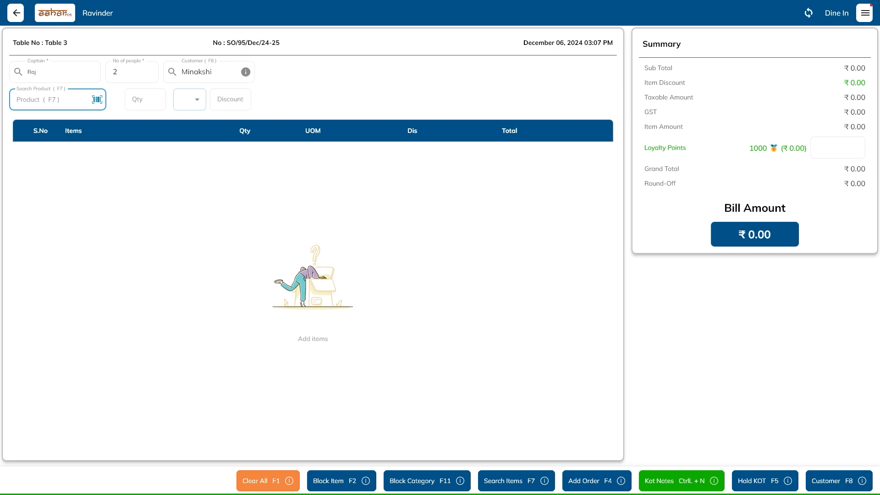
Add 2 Deluxe Thali to the Table 3 order without discount and place the order
text(thali)
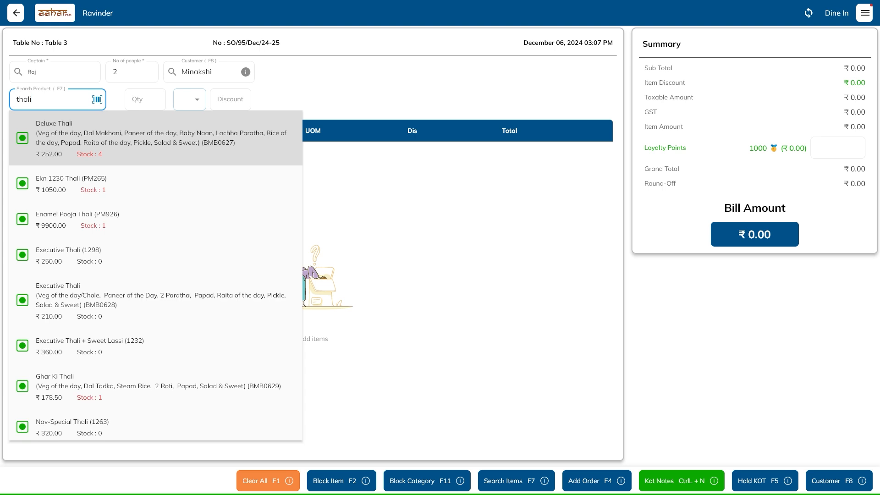
key(Return)
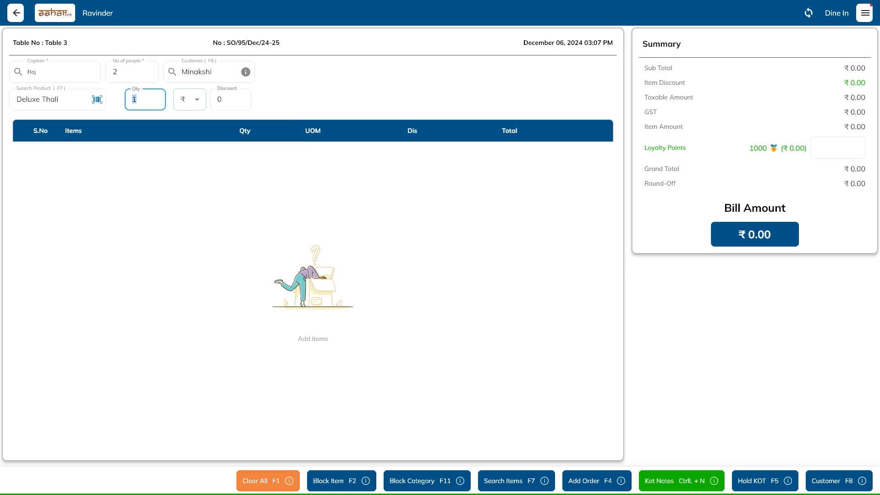
text(2)
key(Return)
key(Return)
key(Return)
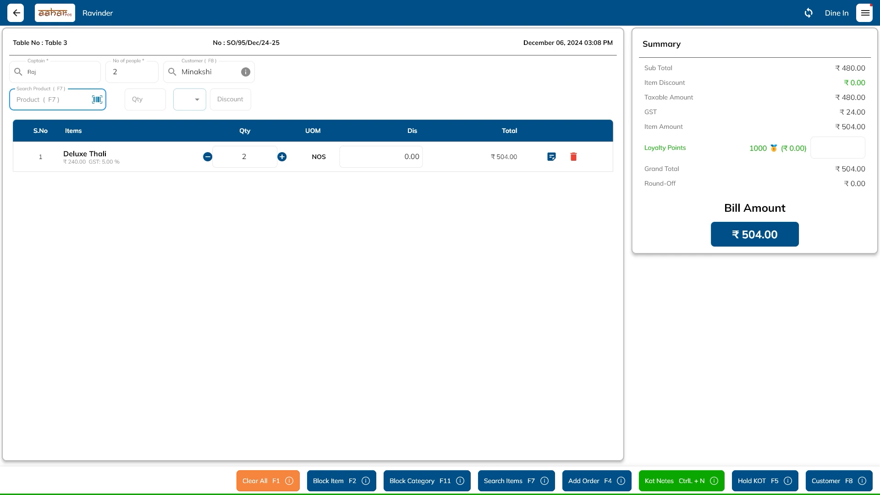
key(F4)
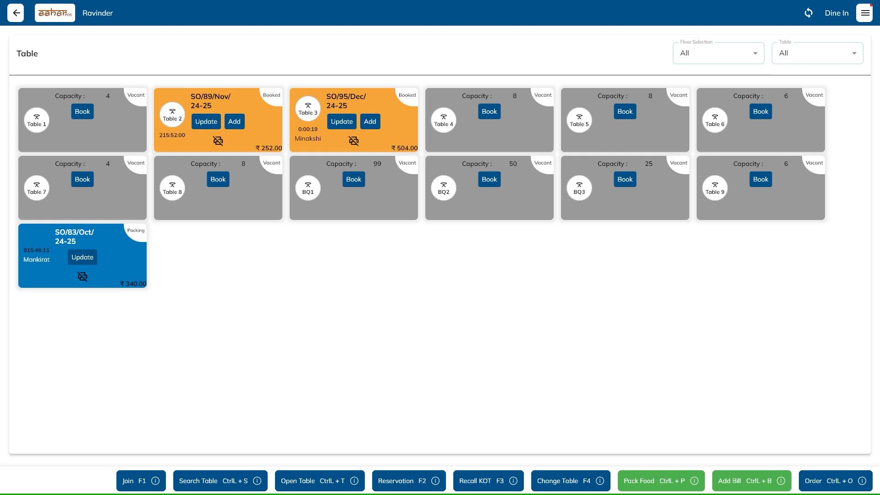
Add one Enamel Pooja Thali to the existing Table 2 order and save the updated order
click(206, 121)
click(193, 239)
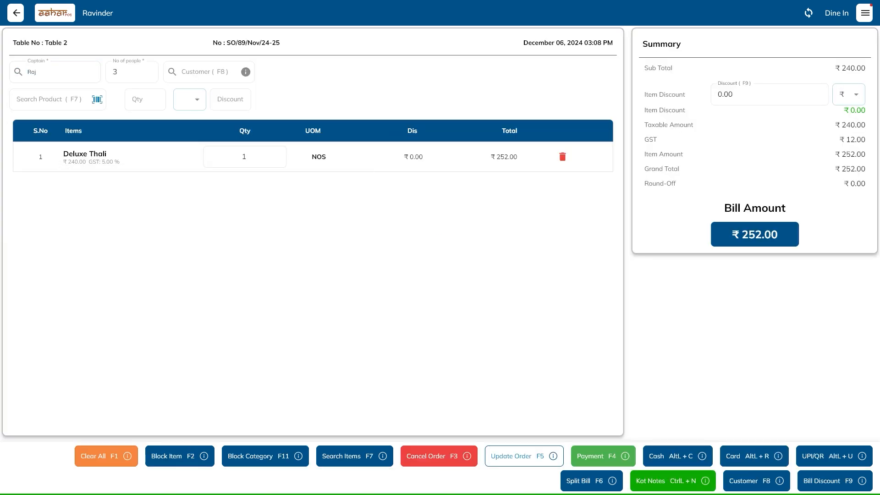
click(53, 99)
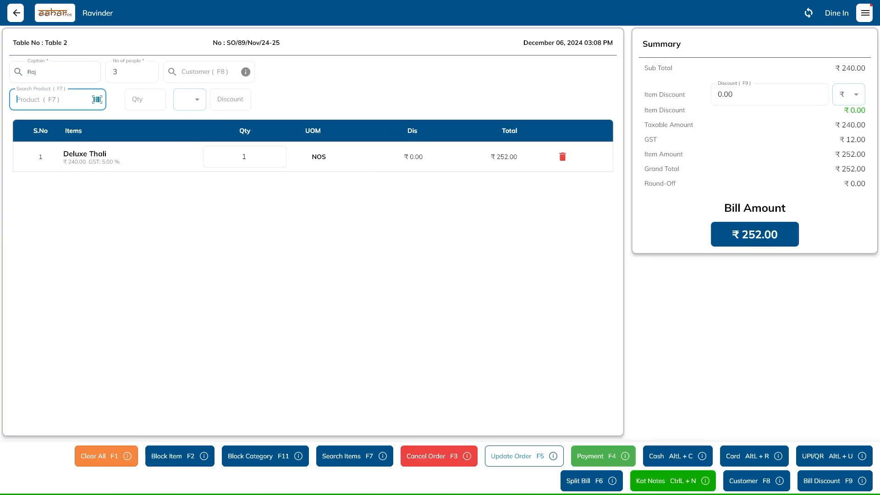
text(rhali)
key(BackSpace)
key(BackSpace)
key(BackSpace)
key(BackSpace)
key(BackSpace)
text(thali)
key(Down)
key(Down)
key(Return)
key(Return)
key(Return)
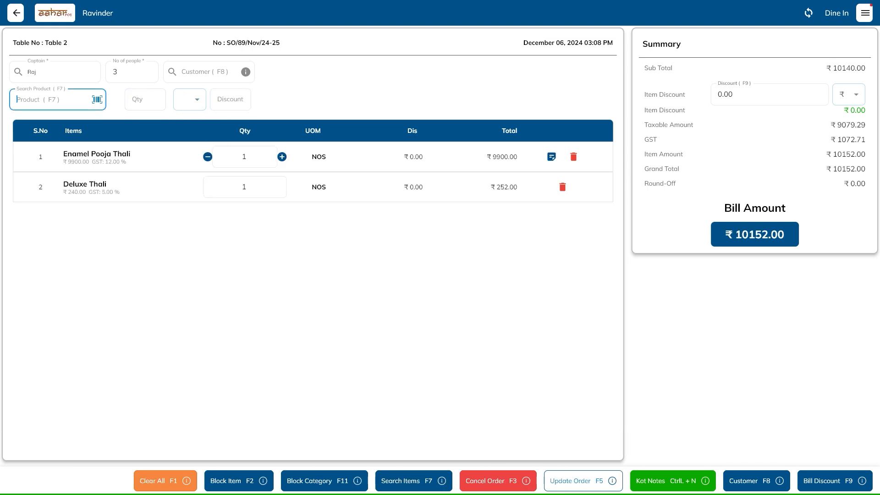
key(F5)
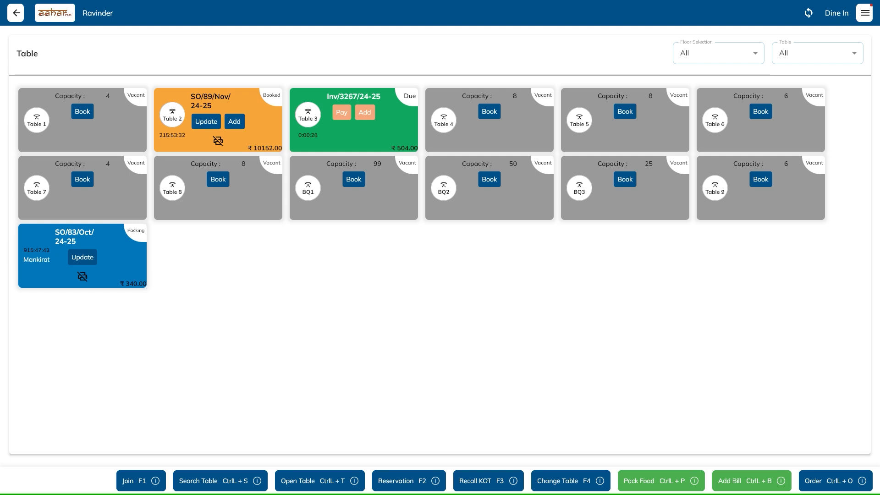
Collect the full payment for the due Table 3 bill by credit card and print it
click(341, 112)
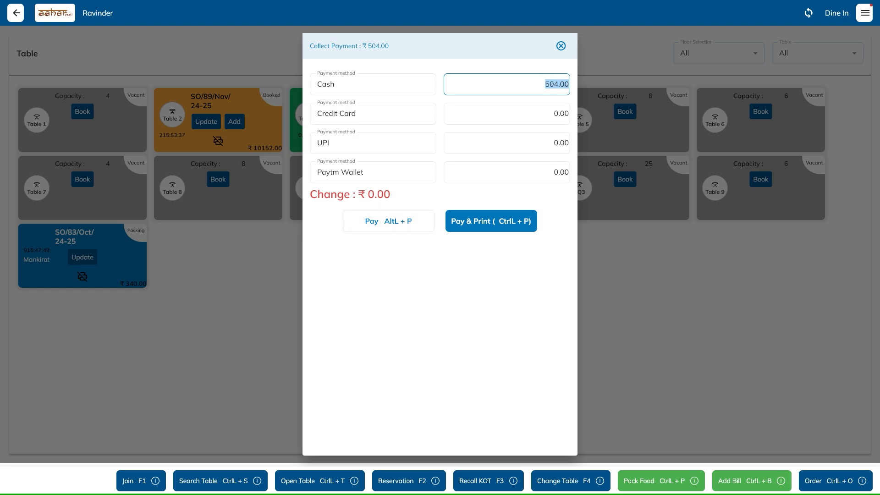
click(373, 113)
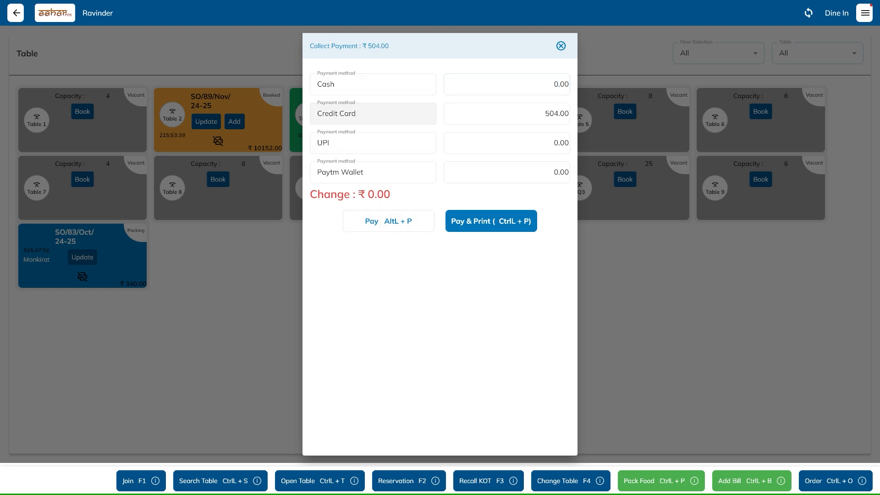
key(ctrl+p)
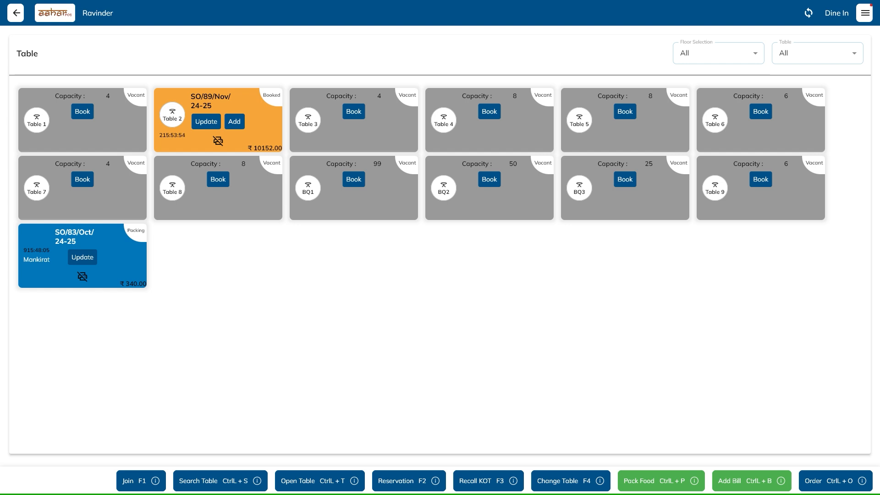
Start a table reservation for 06/12/2024 from 03:25 PM to 03:40 PM and check which tables are available
key(F2)
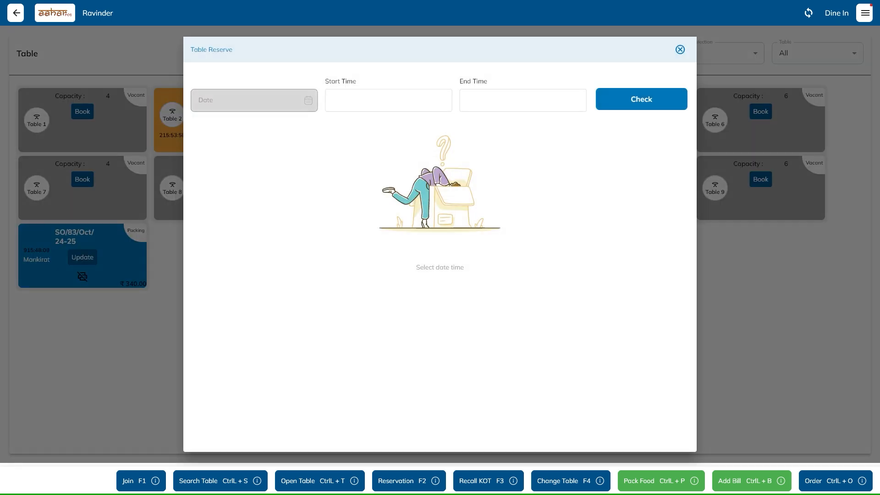
click(254, 100)
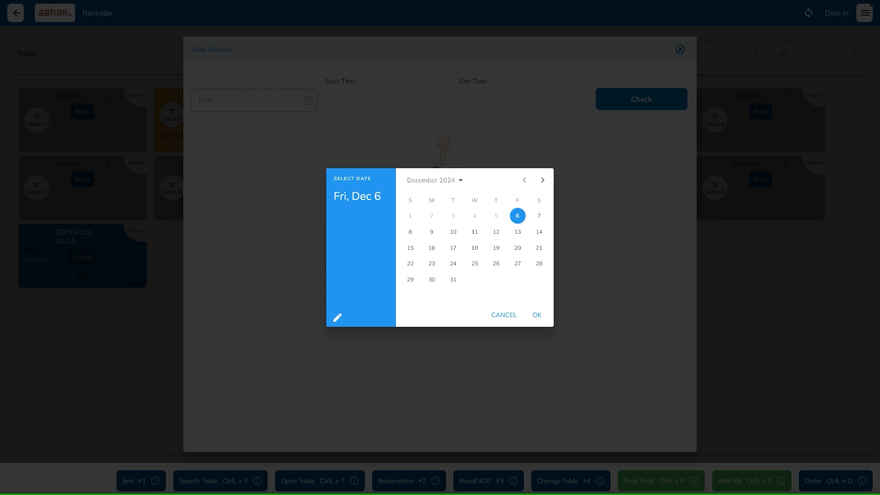
click(537, 315)
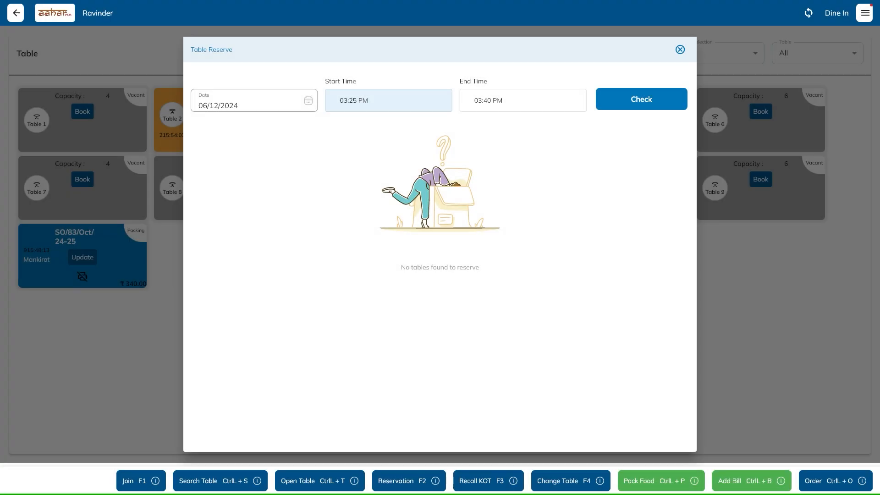
click(388, 100)
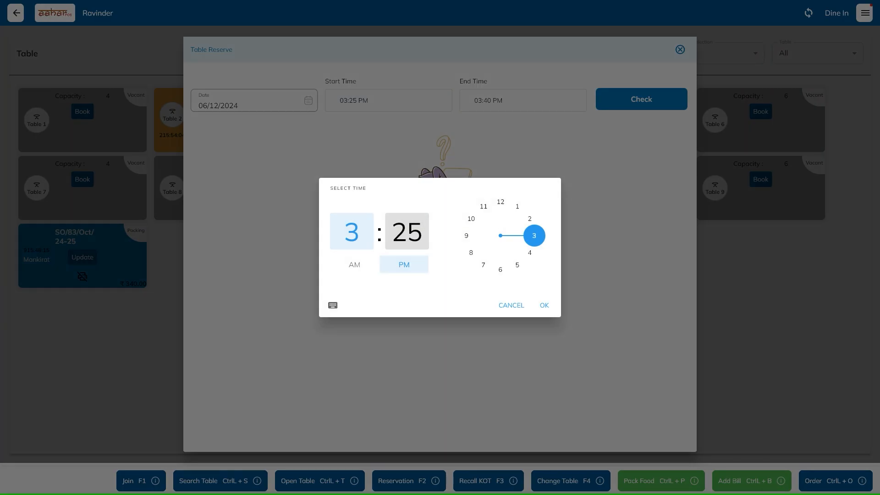
click(407, 232)
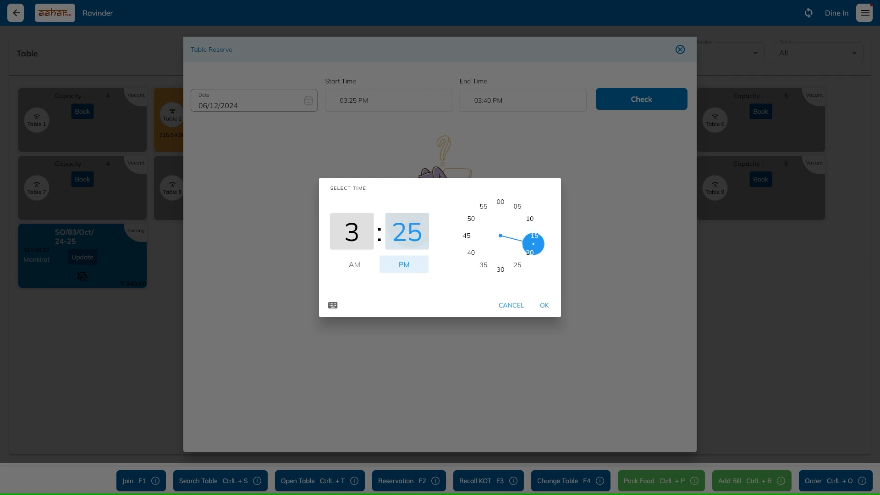
click(544, 305)
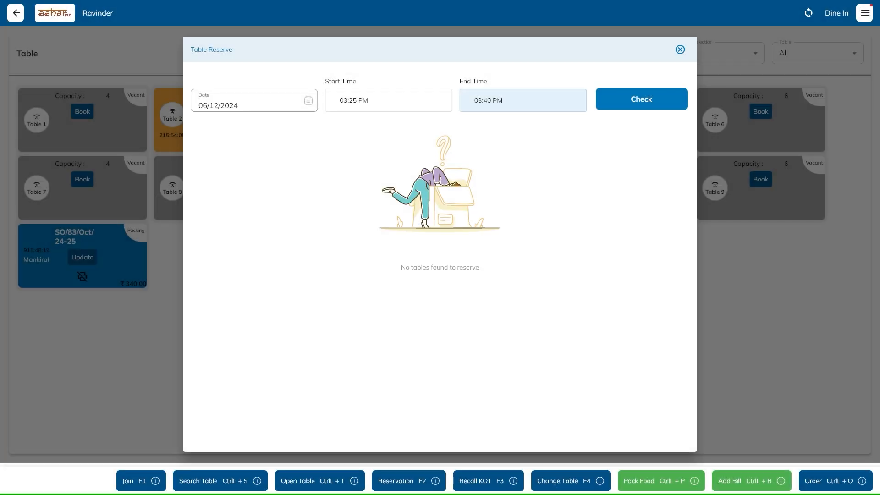
click(641, 99)
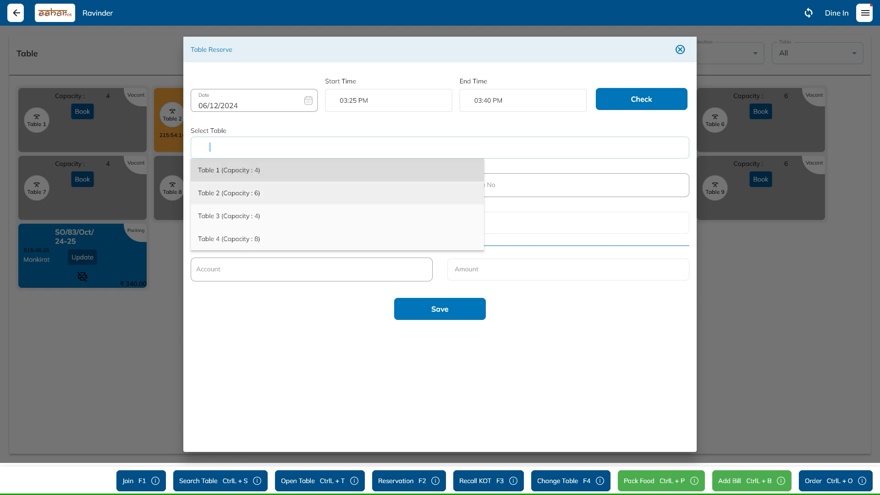
Assign Table 2, Table 4 and Table 6 to the reservation for the second listed customer with 5 people
click(221, 193)
click(222, 216)
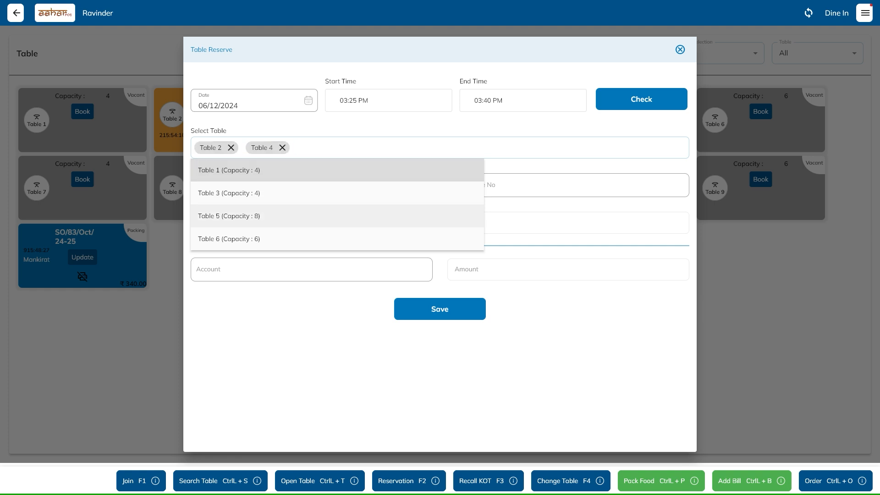
click(223, 238)
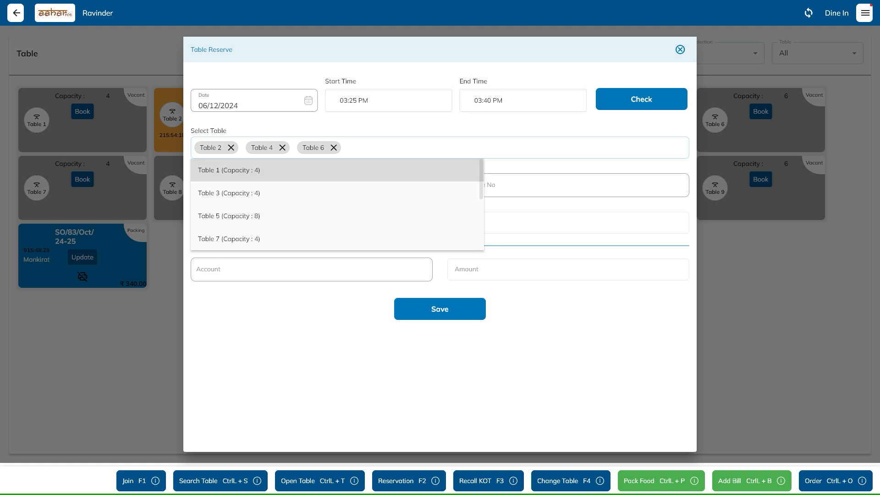
click(513, 269)
click(312, 185)
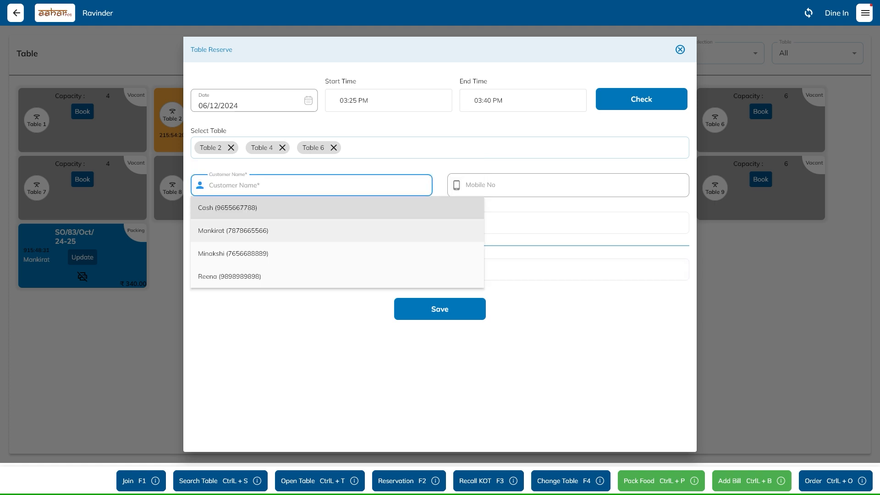
click(233, 231)
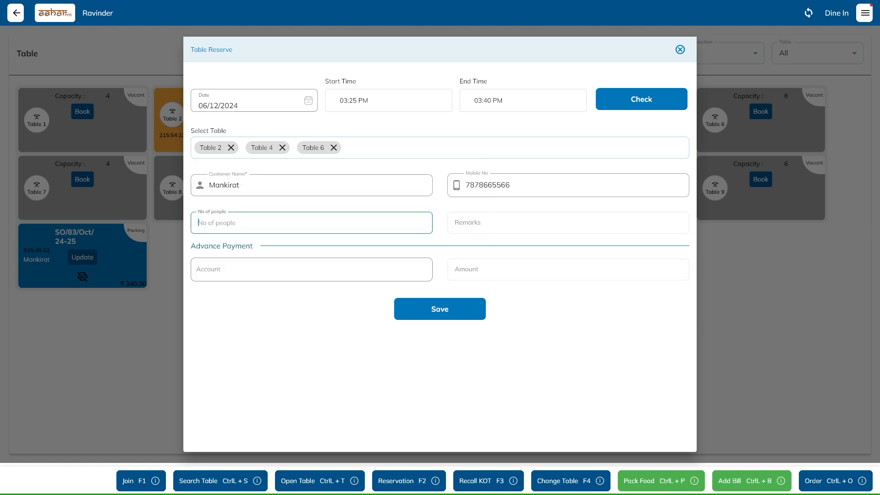
text(5)
Record an advance payment of 5000 in cash on the reservation and save it
click(311, 270)
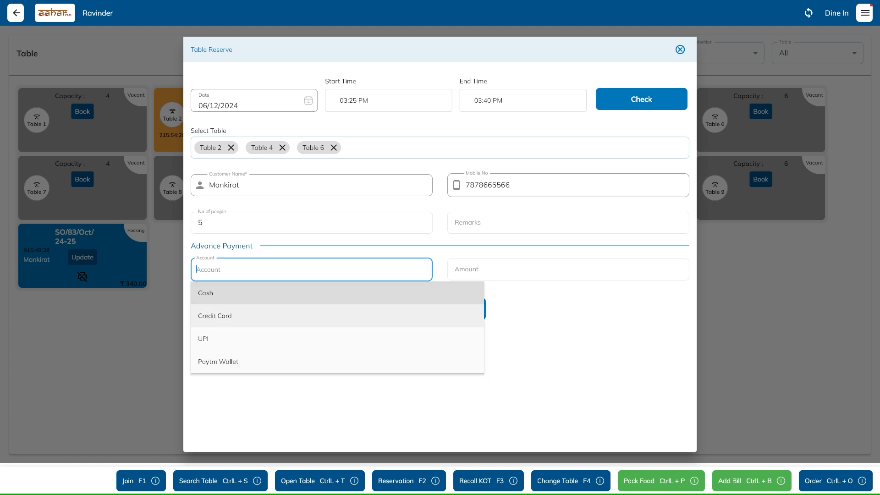
click(209, 293)
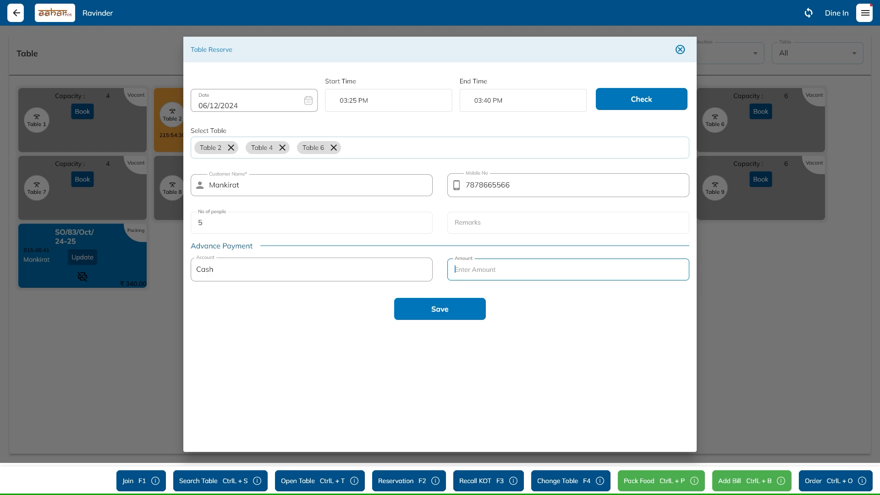
text(5000)
key(Return)
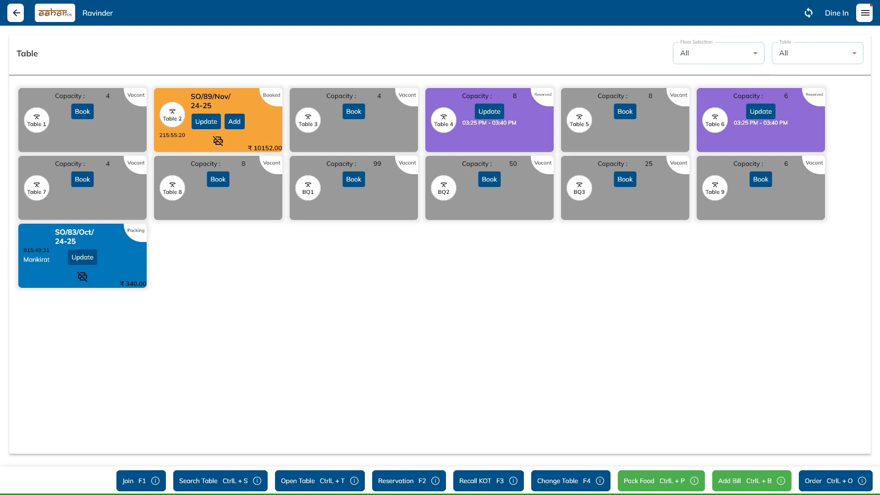
Create a packed-food order of one Deluxe Thali for the fourth listed customer, without discount, and add the order
key(ctrl+p)
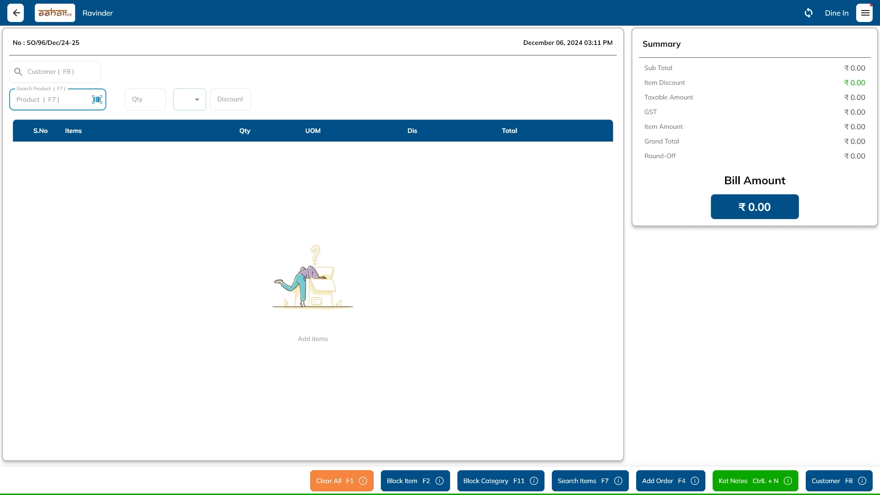
key(F8)
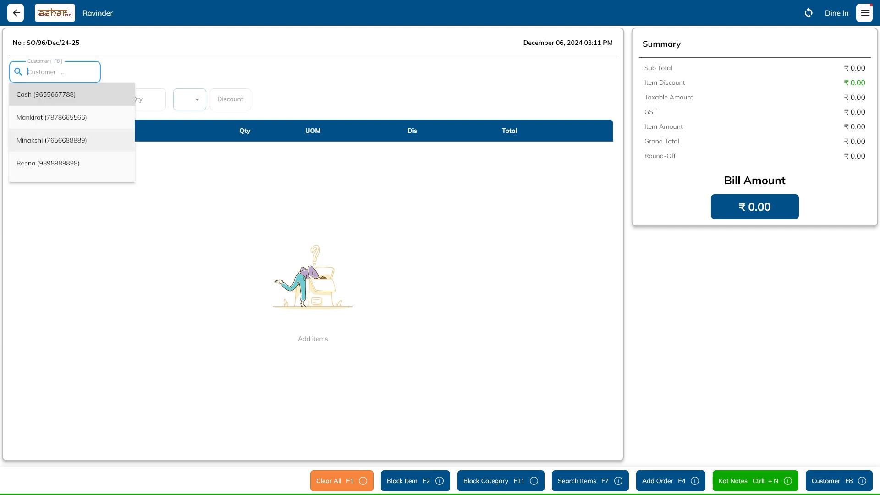
click(41, 162)
text(thali)
key(Return)
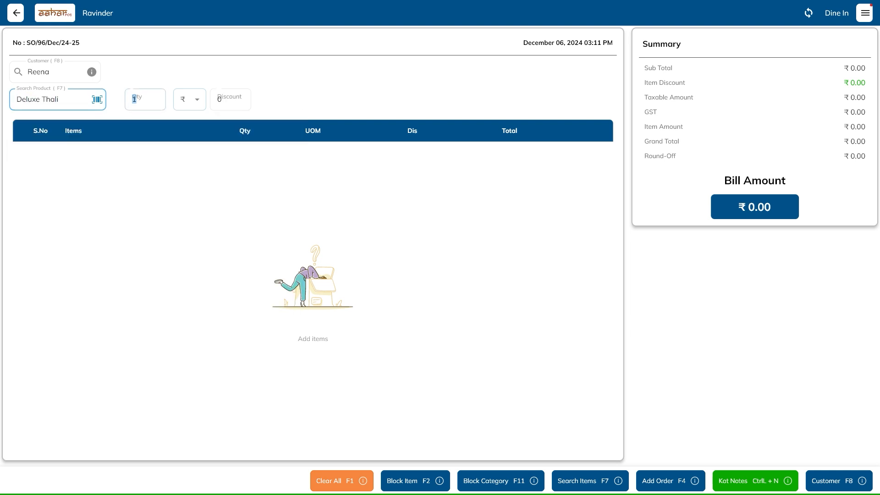
key(Return)
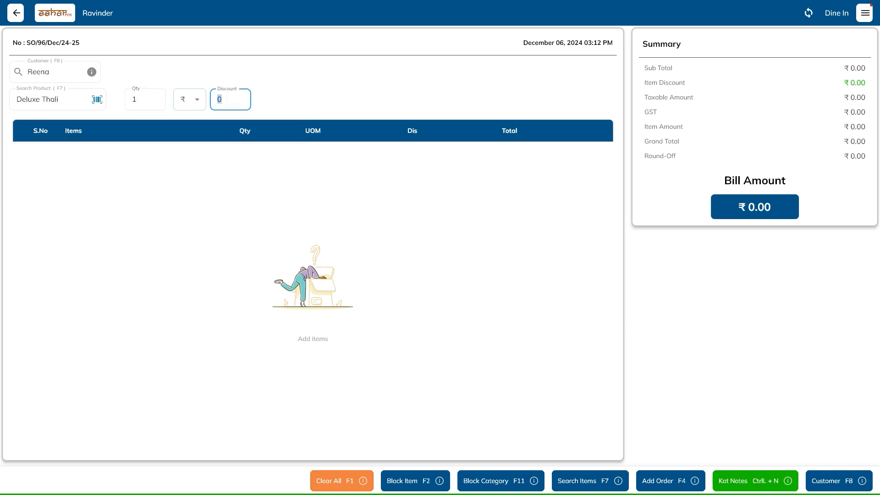
key(Return)
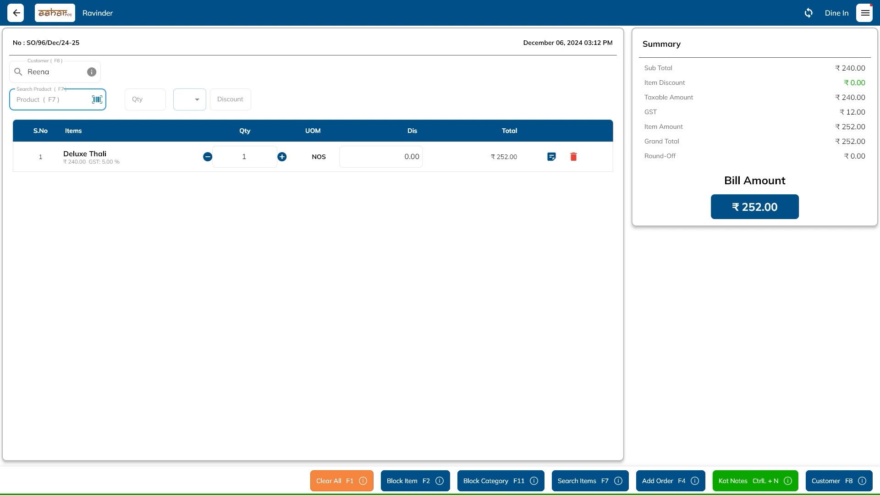
key(F4)
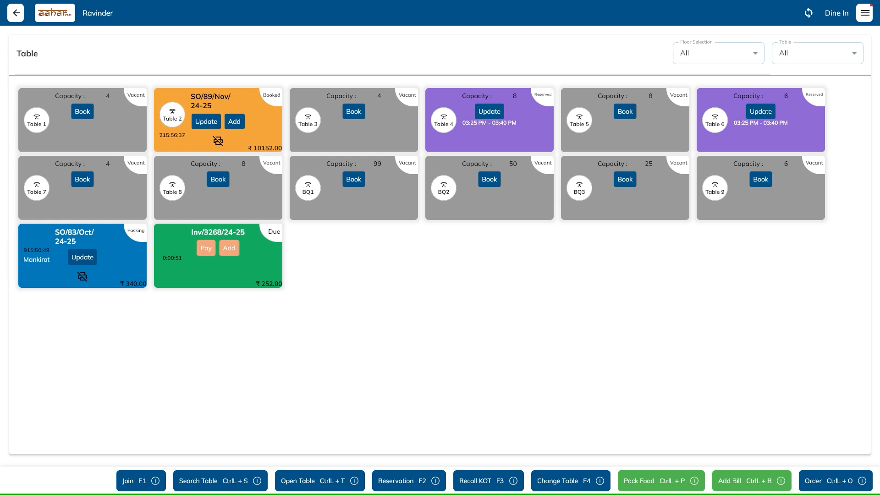
Collect the full payment for the due packed-food bill by credit card and print it
click(206, 248)
click(373, 113)
key(ctrl+p)
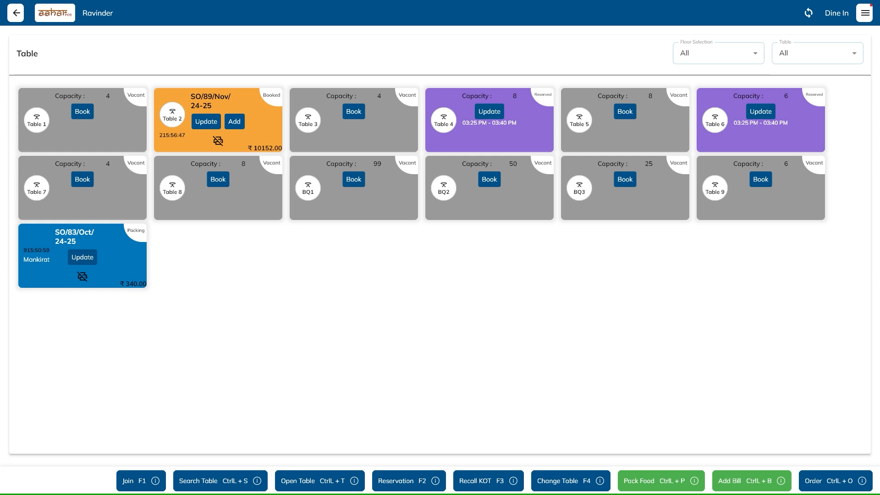
View the online order page and open a credit sale for the first listed customer
click(864, 13)
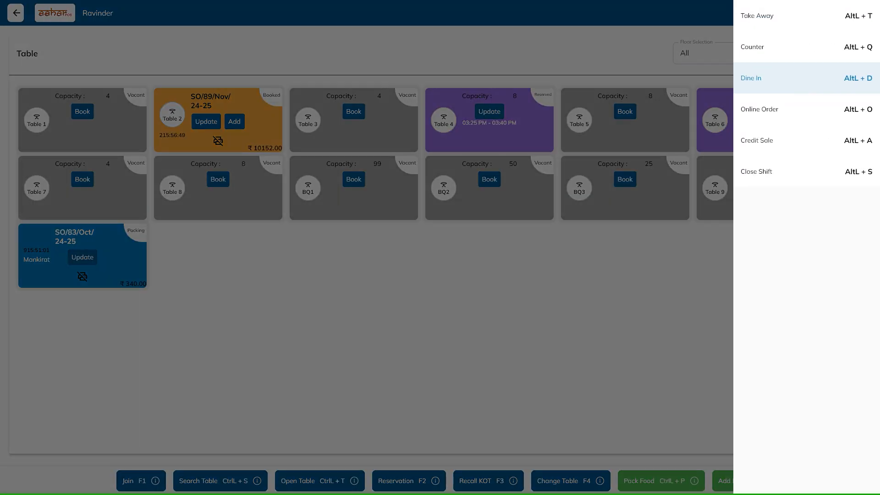
key(alt+o)
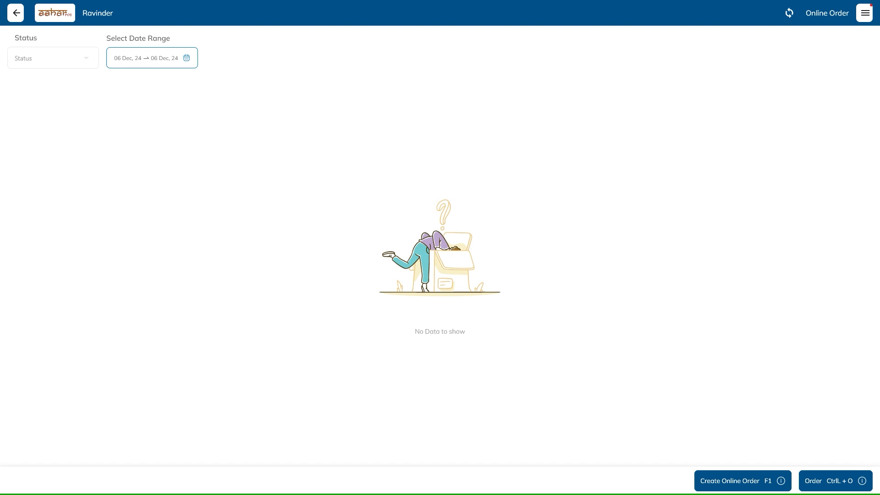
click(865, 13)
click(807, 141)
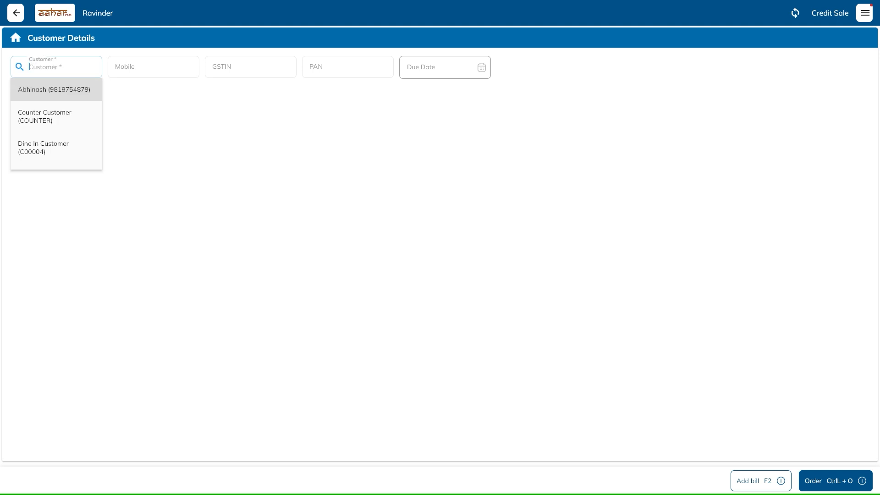
click(65, 91)
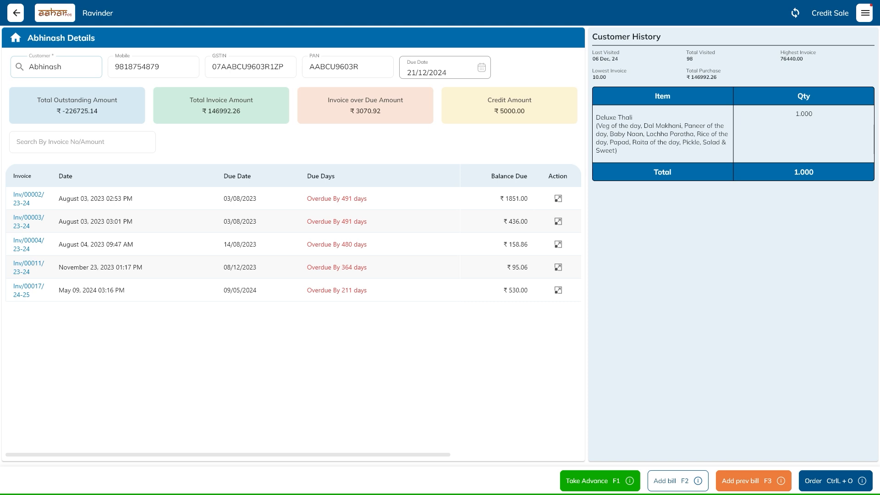
Collect the full balance of the customer's overdue invoice dated November 23, 2023 in cash and print the receipt
click(558, 268)
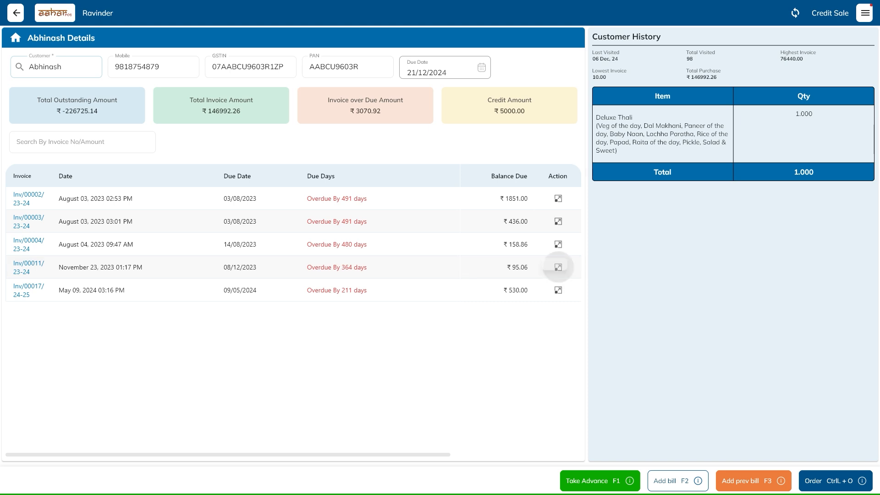
click(535, 317)
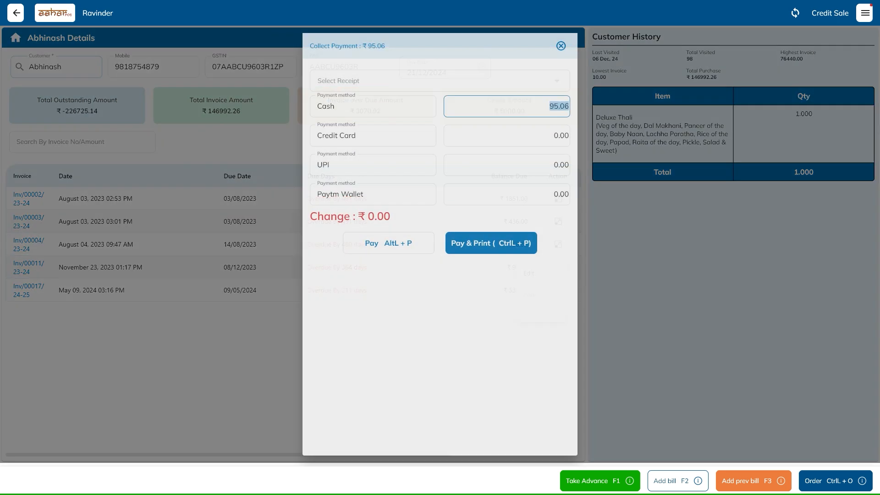
click(491, 244)
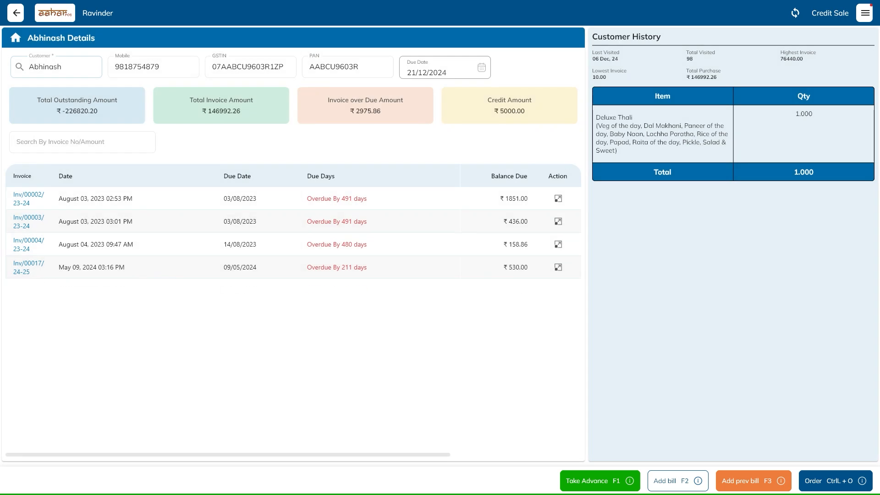
Add a credit sale bill with one Rabdi Fruit Cream for the customer and generate the invoice
key(F2)
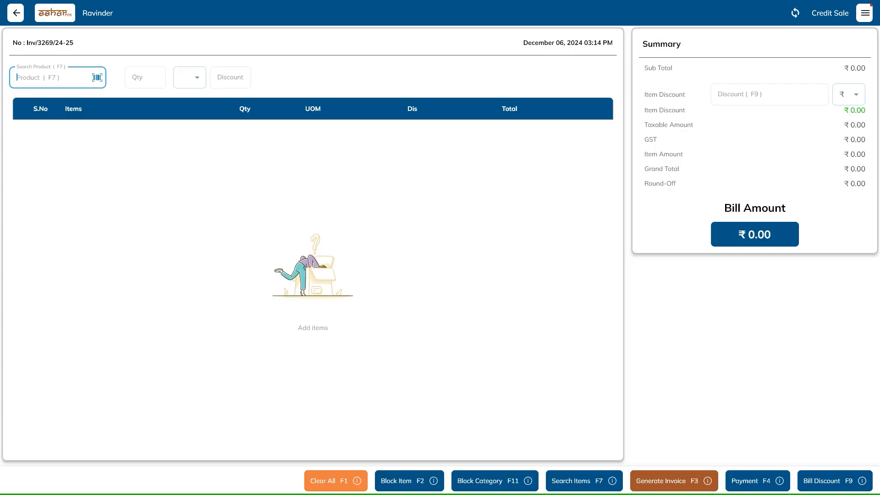
text(rewri)
key(BackSpace)
key(BackSpace)
key(BackSpace)
key(BackSpace)
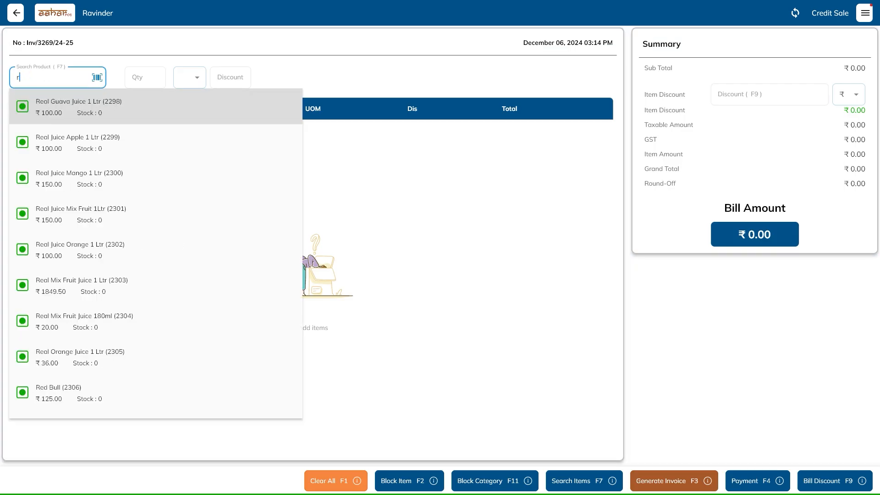
key(Return)
key(Return)
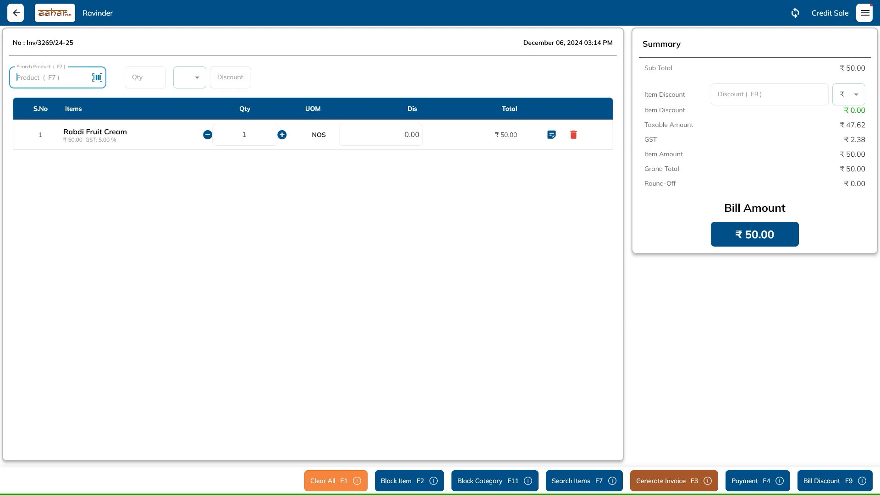
key(F3)
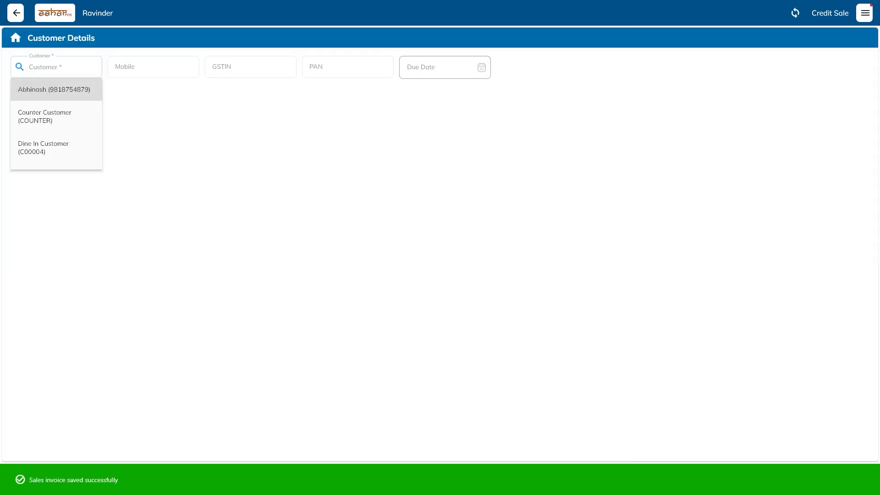
key(Return)
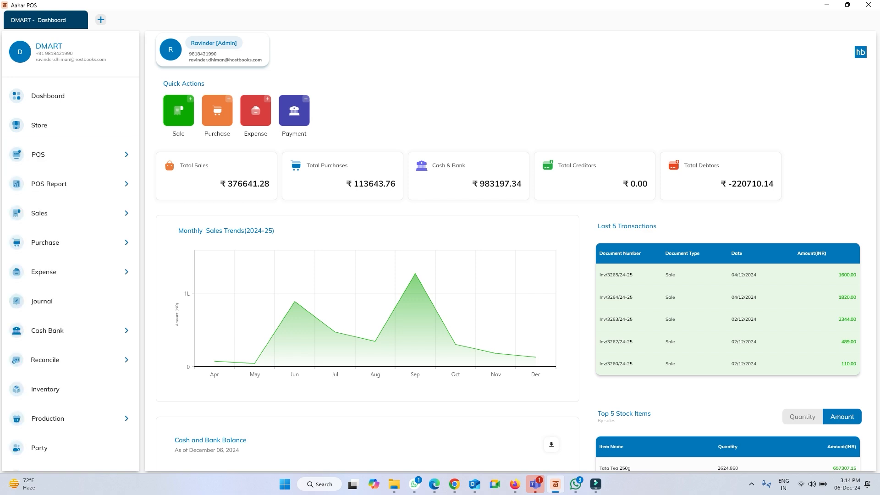
Open the Day Wise Summary POS report for 06/12/2024 and review its orders, payment details and payment information
click(71, 184)
scroll(70, 193, down, 1)
click(52, 162)
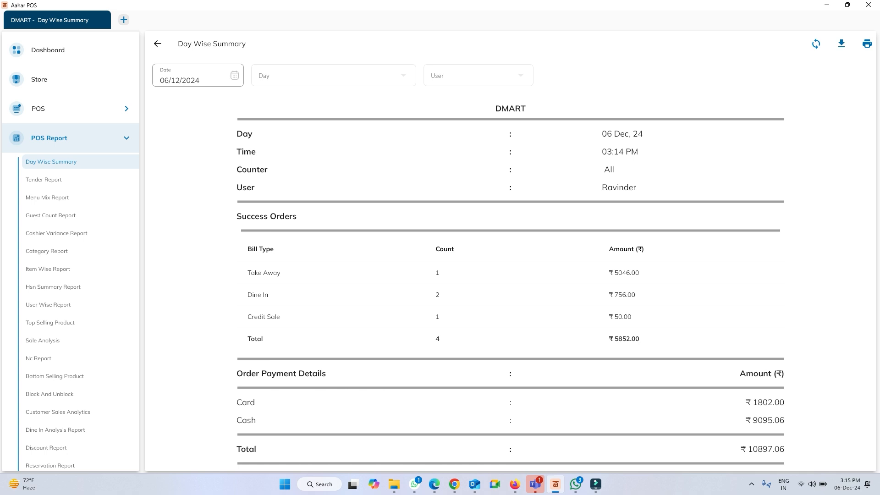
scroll(510, 293, down, 2)
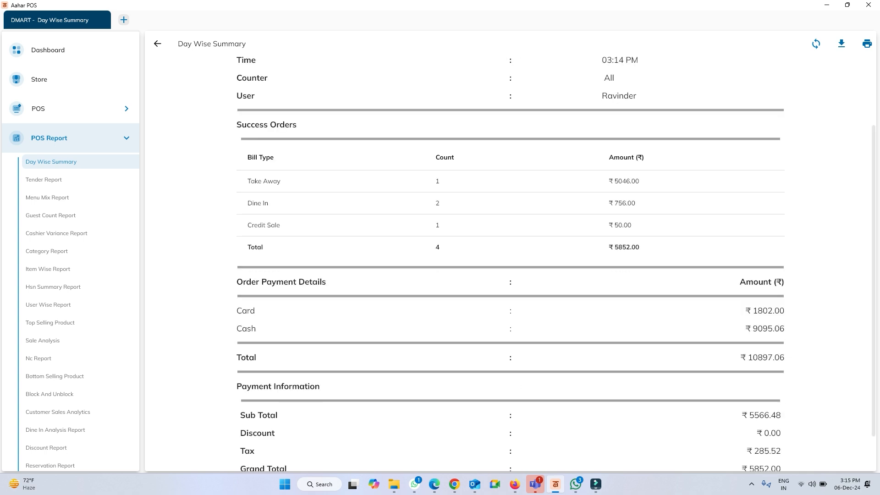
scroll(510, 266, down, 1)
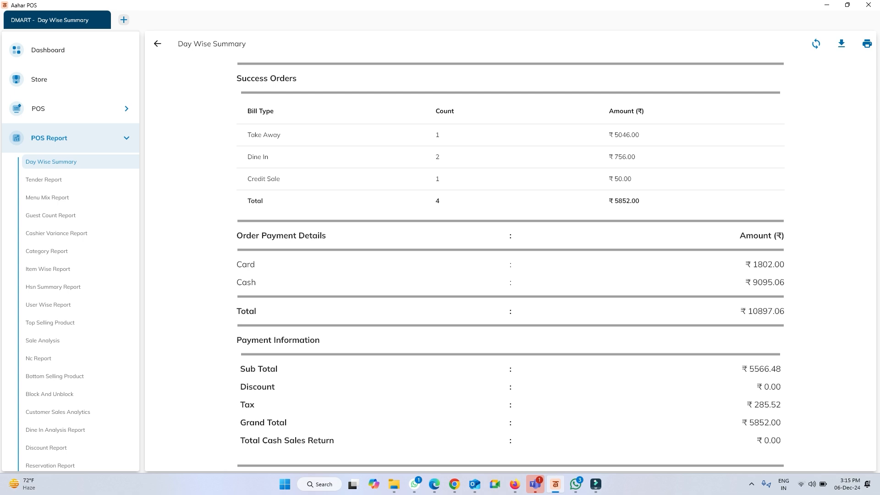
Open the Tender Report and review all its columns, from transaction number to payment modes and difference
click(43, 180)
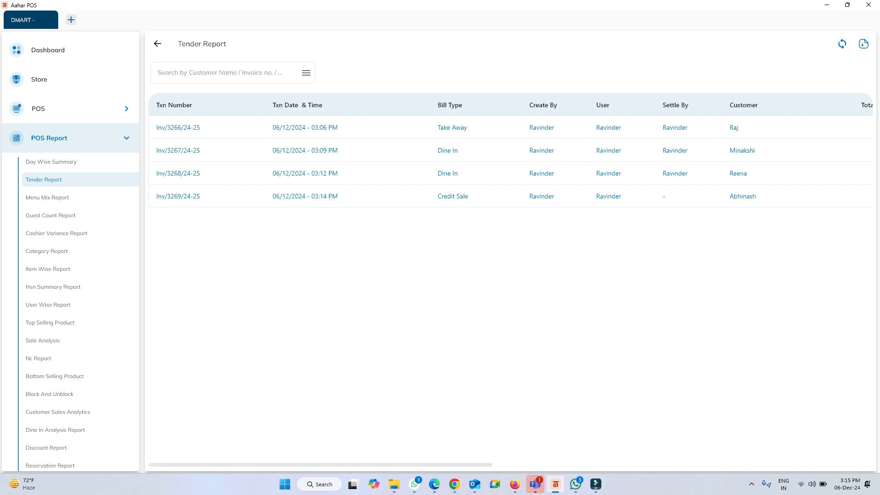
scroll(511, 156, right, 10)
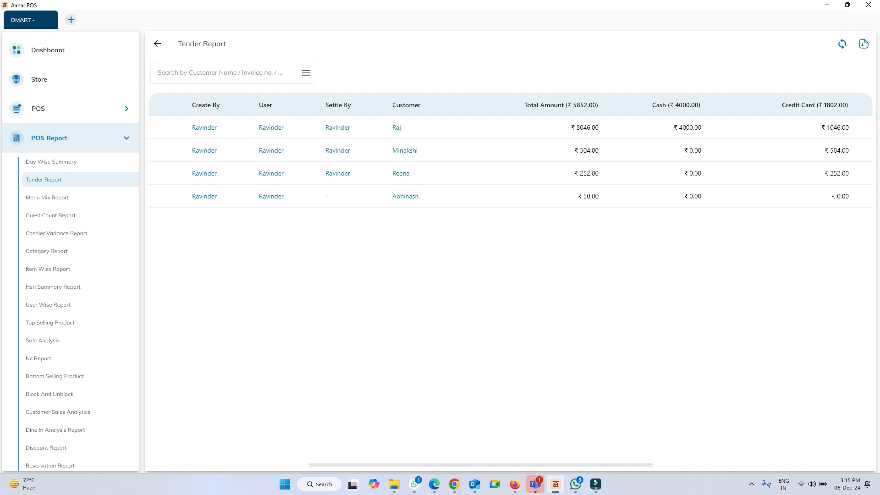
scroll(511, 156, right, 8)
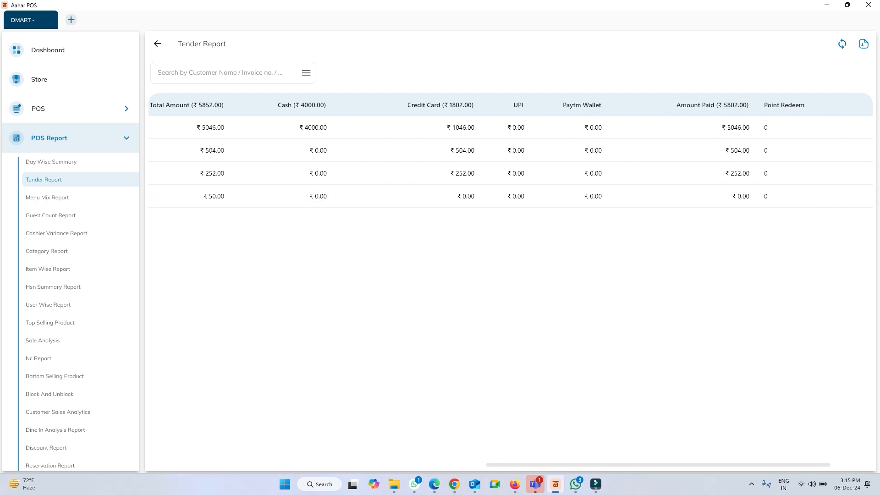
scroll(510, 155, right, 4)
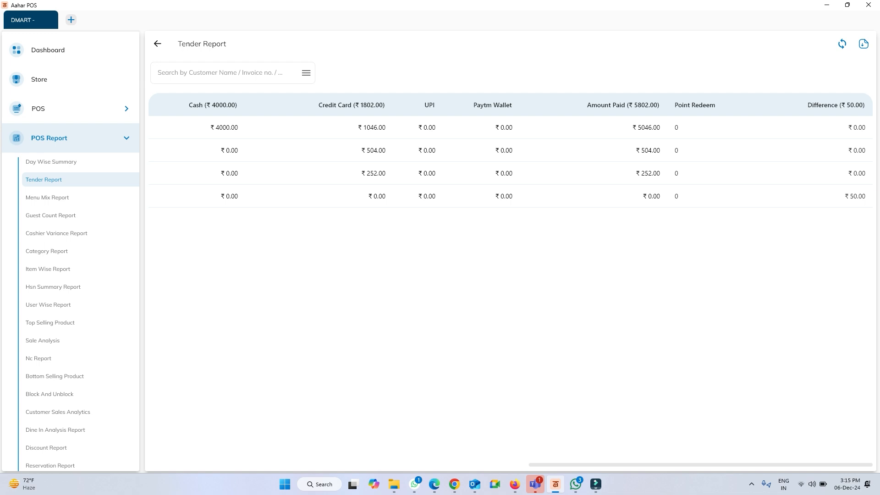
scroll(511, 156, left, 20)
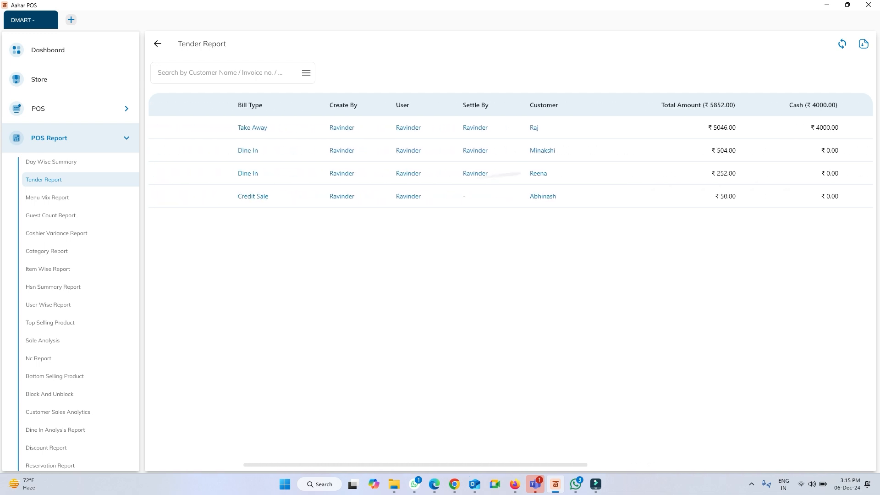
Open the Menu Mix Report for 06 Dec, 24 and review the items by bill type through to net amount
click(46, 198)
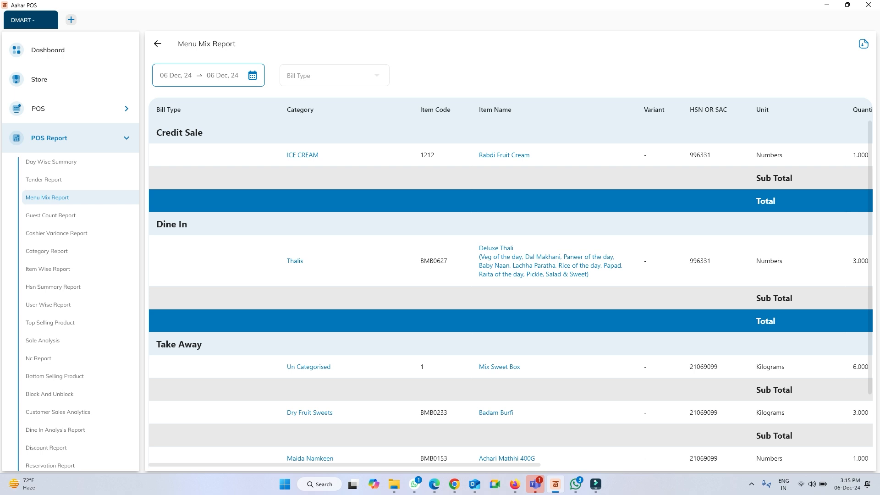
scroll(511, 293, down, 2)
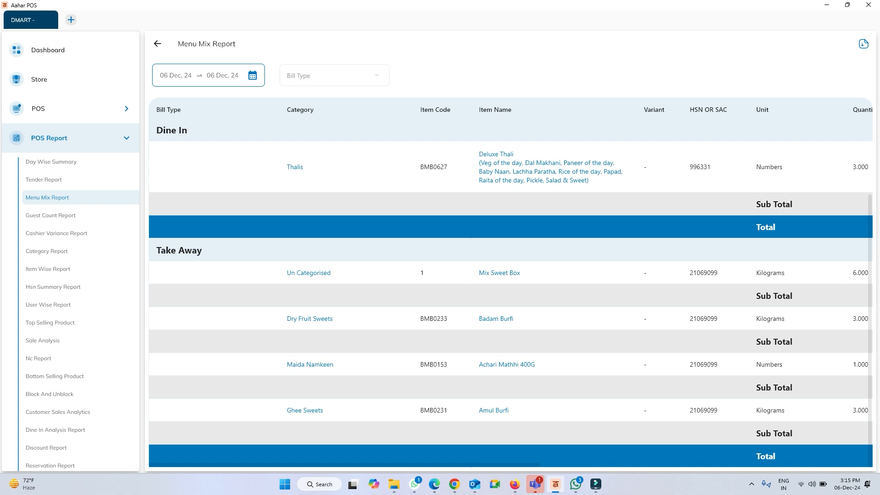
scroll(511, 286, right, 7)
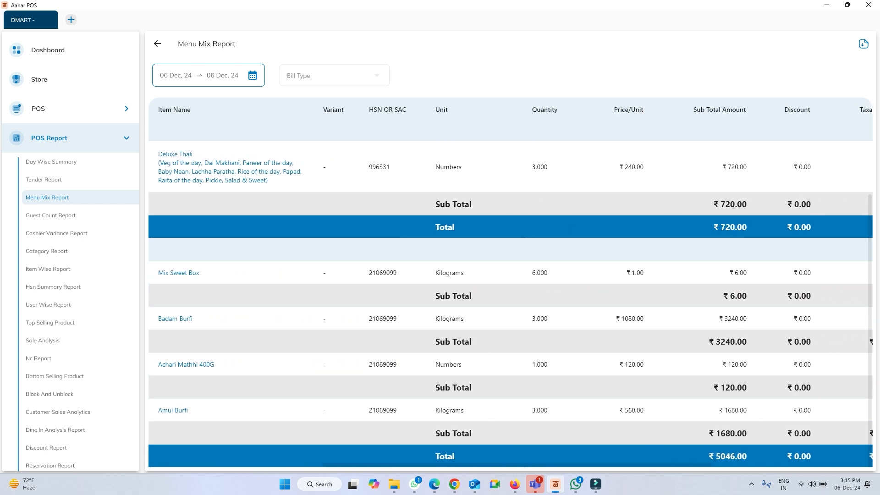
scroll(510, 283, right, 6)
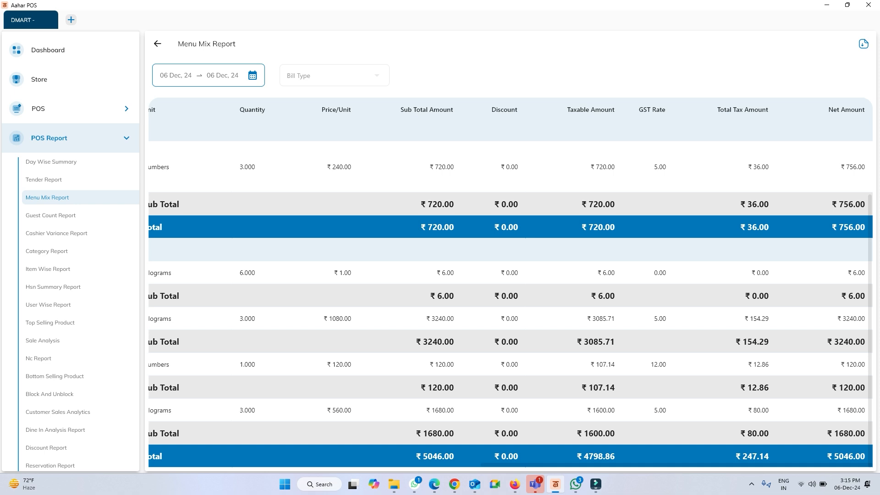
Review the Guest Count, Cashier Variance and Category reports for 06/12/2024
click(56, 234)
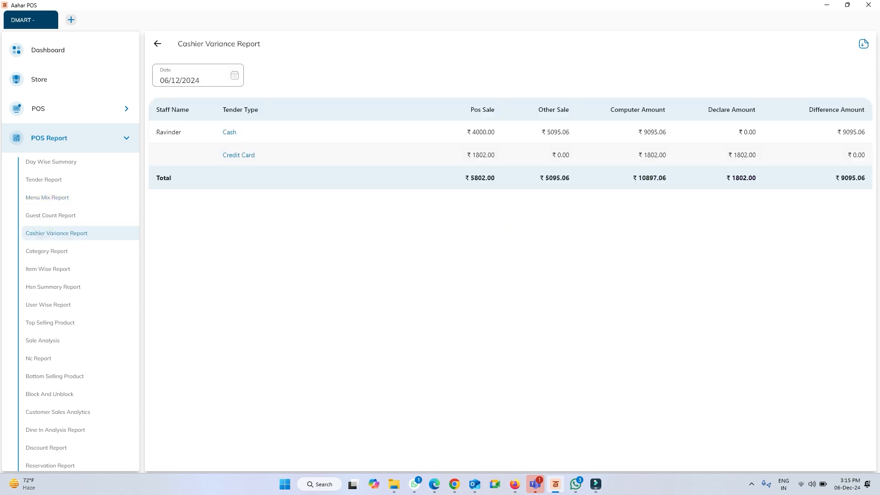
click(51, 215)
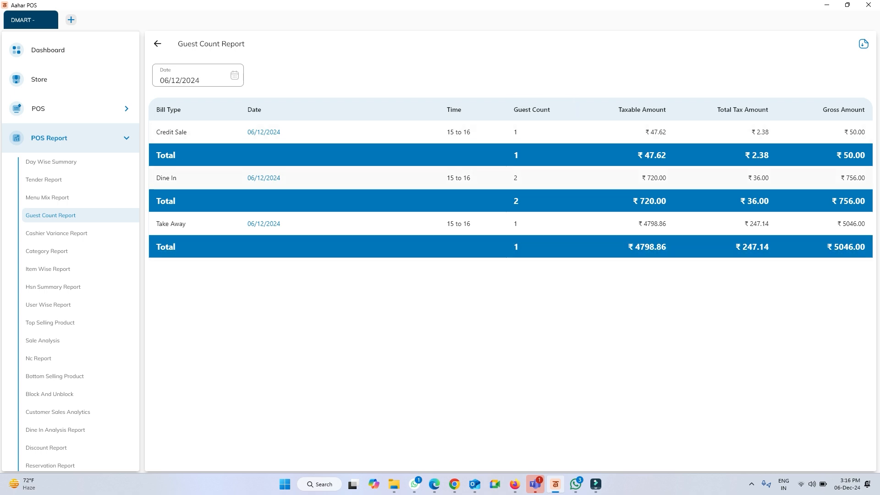
click(57, 233)
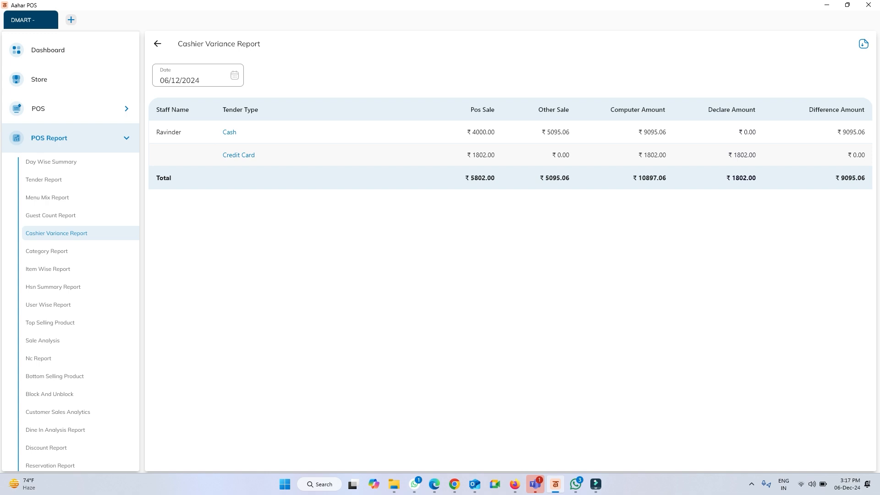
click(46, 251)
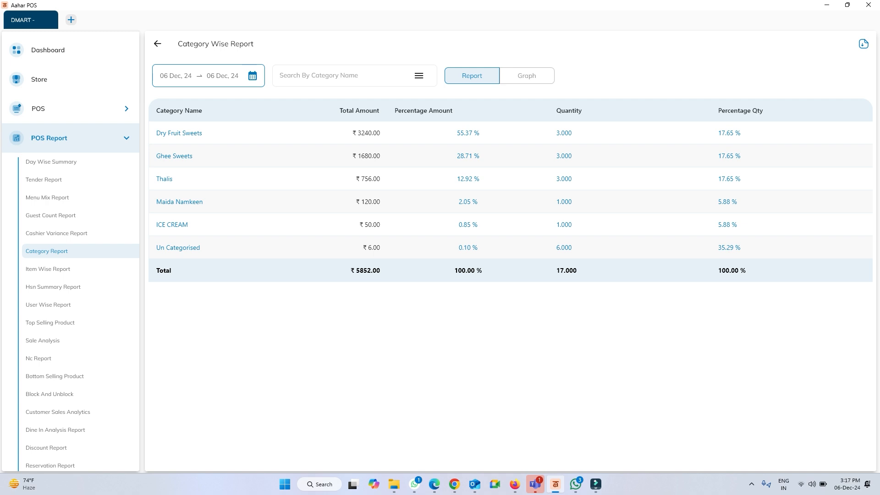
Review the Item Wise, HSN Summary and User Wise reports for 06 Dec, 24
click(48, 269)
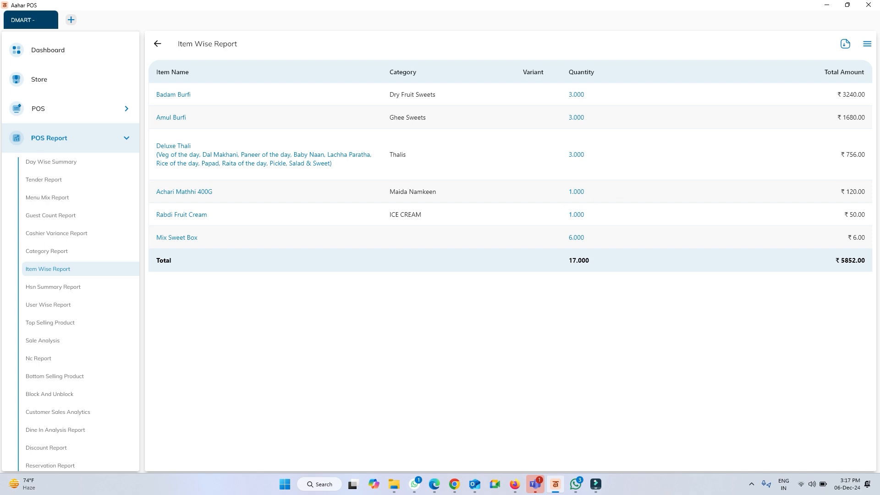
click(53, 287)
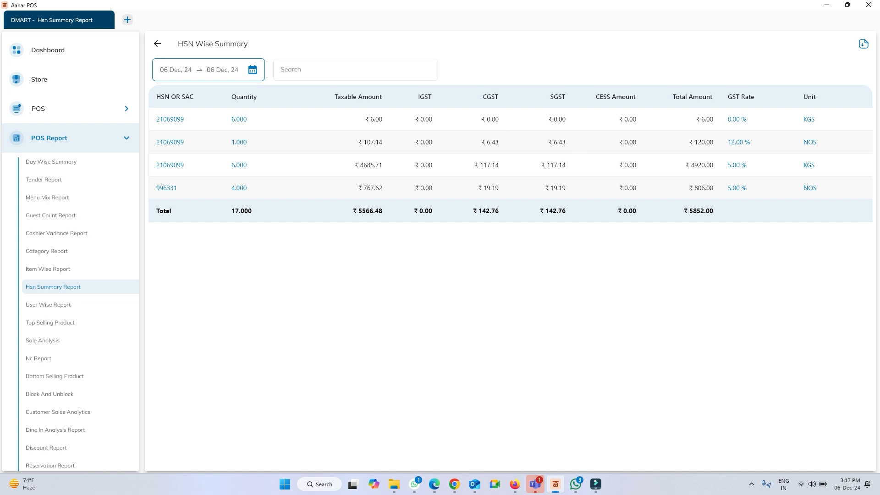
click(41, 303)
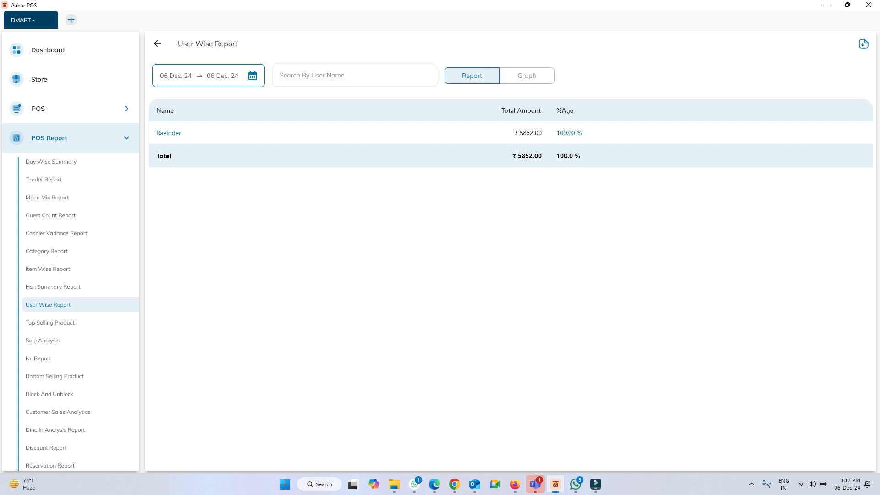
Review the Top Selling Product, Bottom Selling Product and Sale Analysis reports for 06 Dec, 24
click(50, 323)
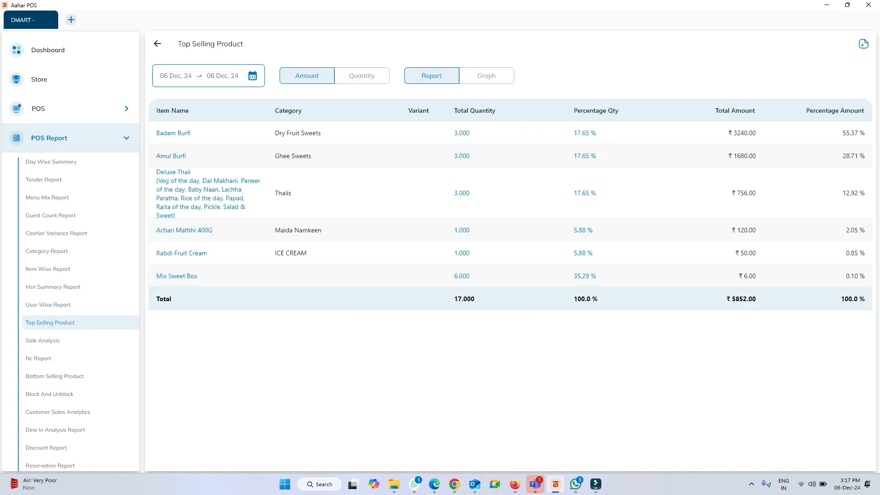
click(55, 376)
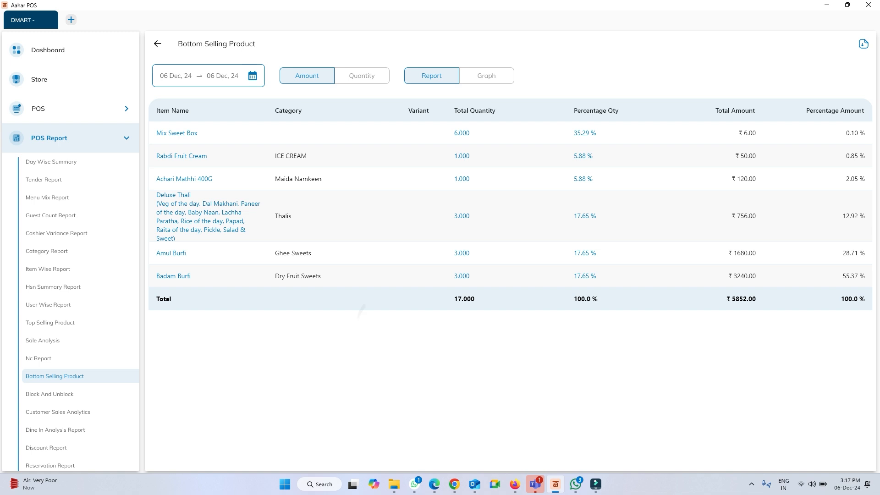
click(42, 340)
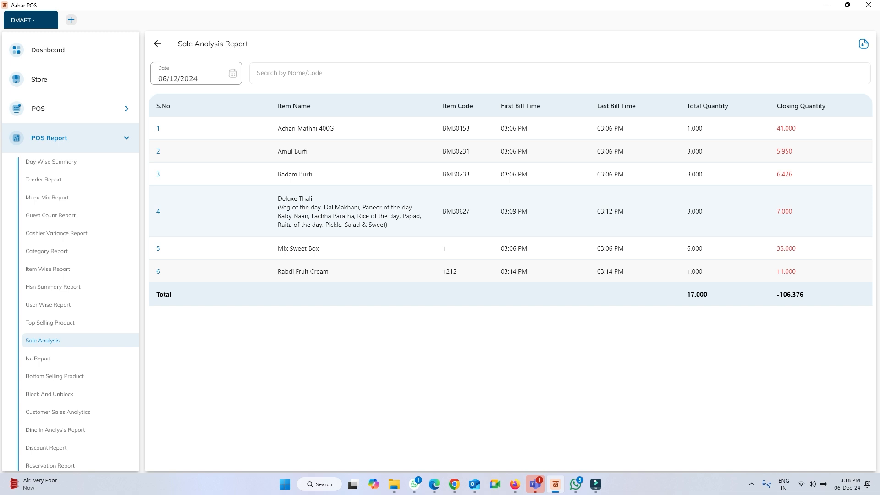
Open the NC Report for 06 Dec, 24, and check the Block And Unblock report's item block and unblock times
click(37, 358)
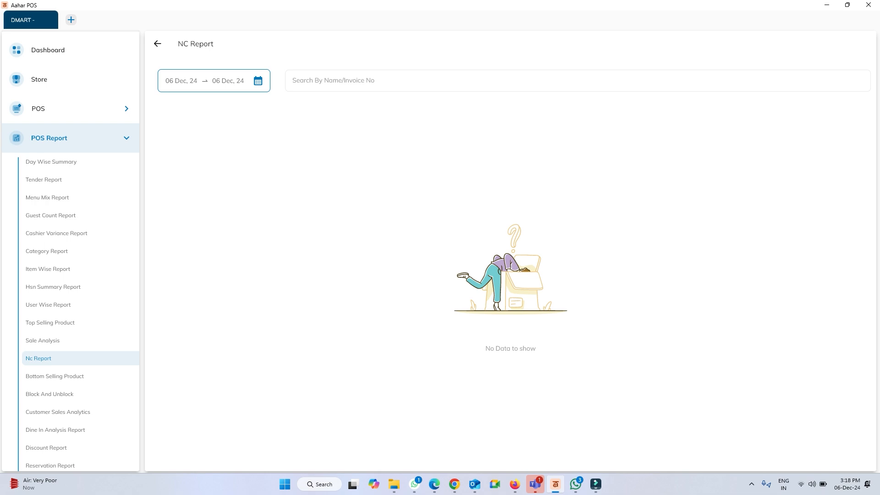
scroll(70, 251, down, 1)
scroll(70, 251, down, 1)
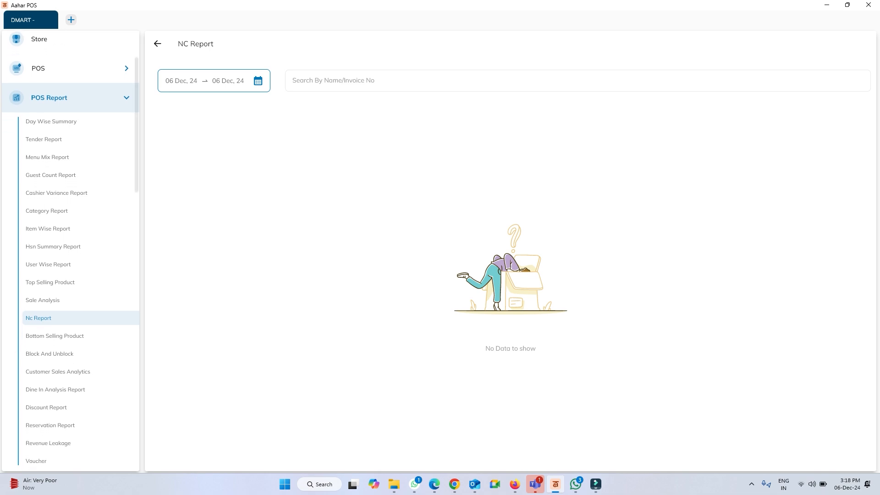
click(49, 354)
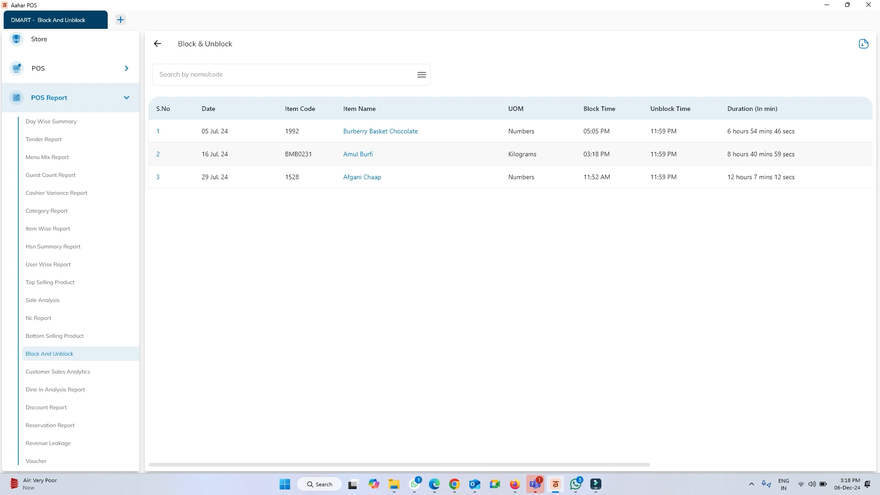
Review the Customer Sales Analytics report across all its columns, from customer name to balance points
click(47, 373)
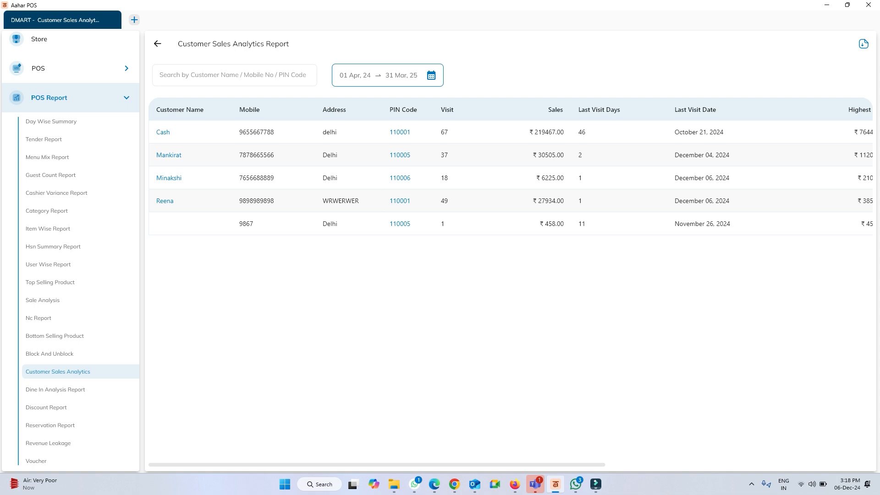
scroll(508, 179, right, 10)
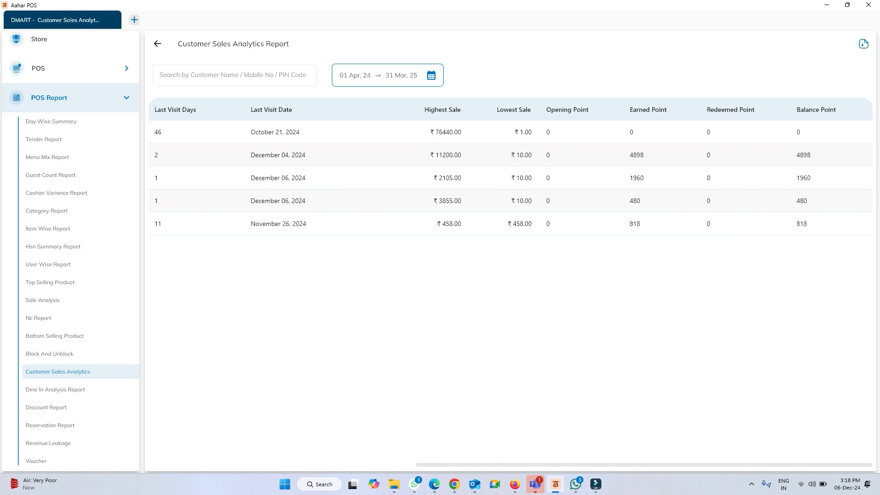
Review the Dine In Analysis Report, including its invoice numbers, bill values, KOT times and total KOT duration
click(55, 389)
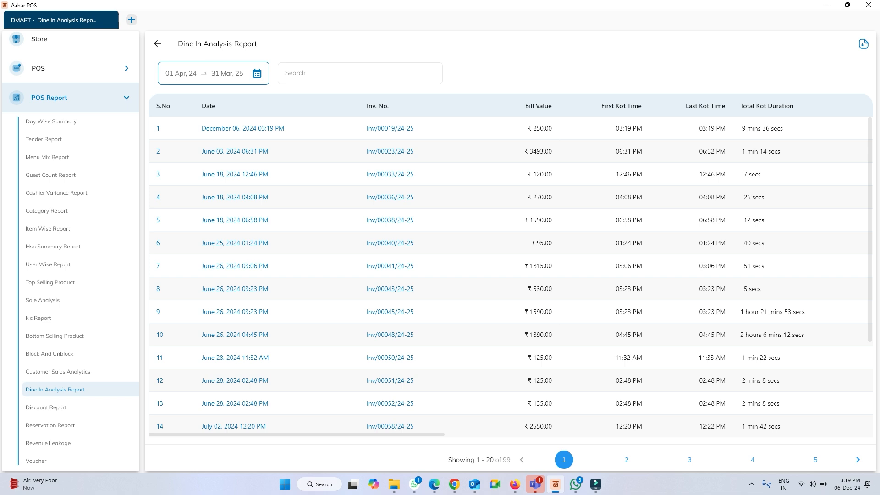
scroll(477, 266, right, 3)
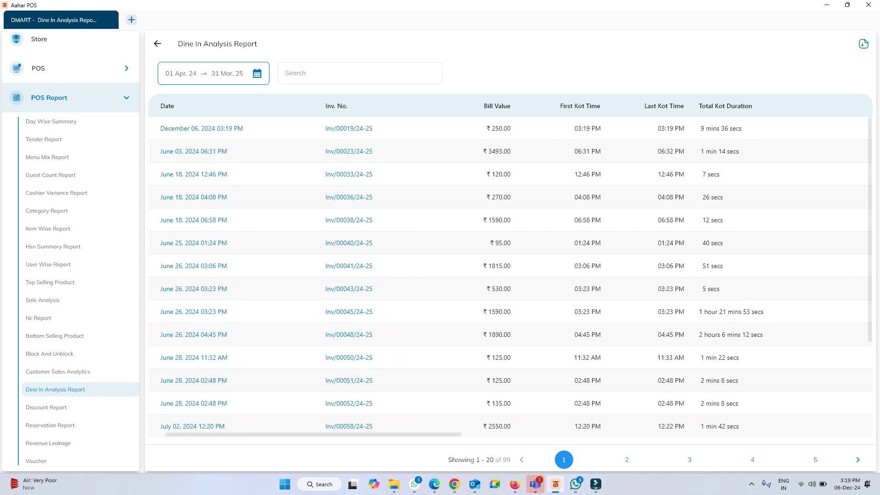
scroll(476, 265, right, 3)
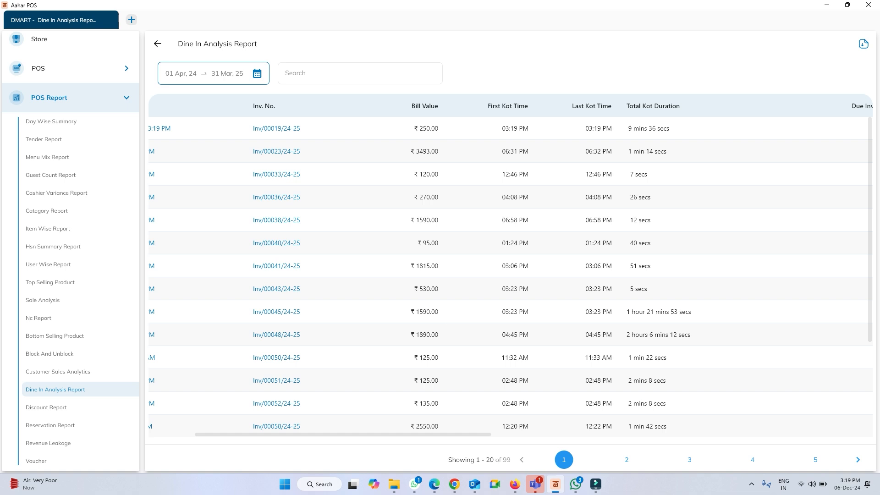
Open the Discount Report for 06 Dec, 24, and review the table bookings in the Reservation Report
scroll(70, 248, down, 3)
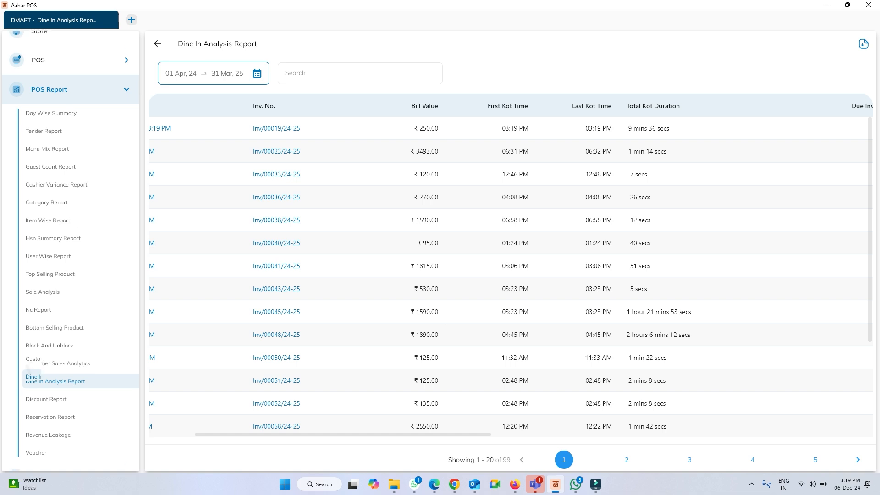
click(48, 337)
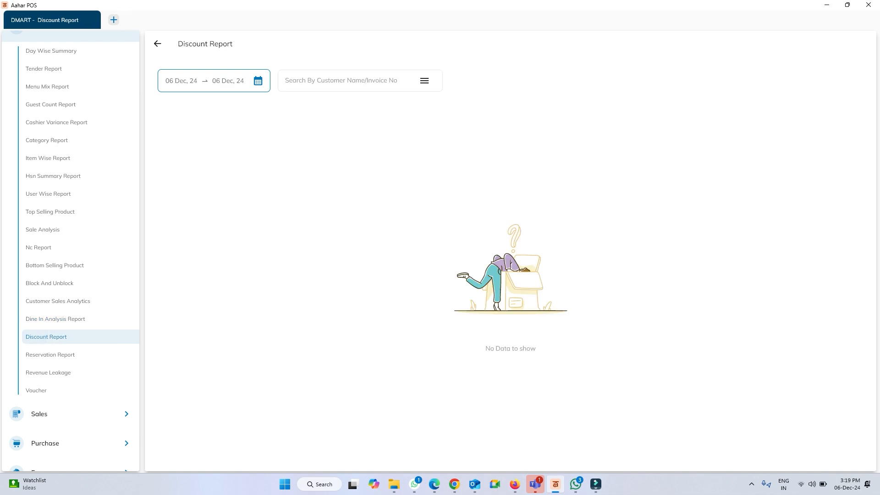
click(40, 355)
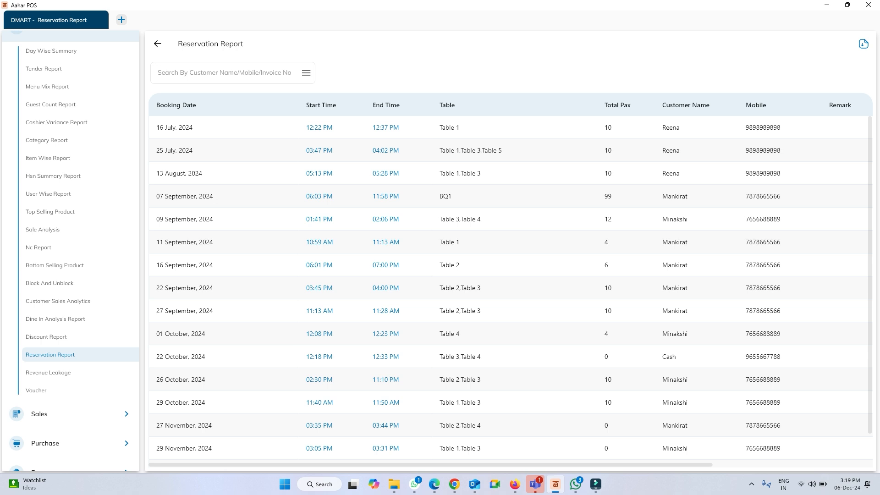
scroll(69, 229, up, 5)
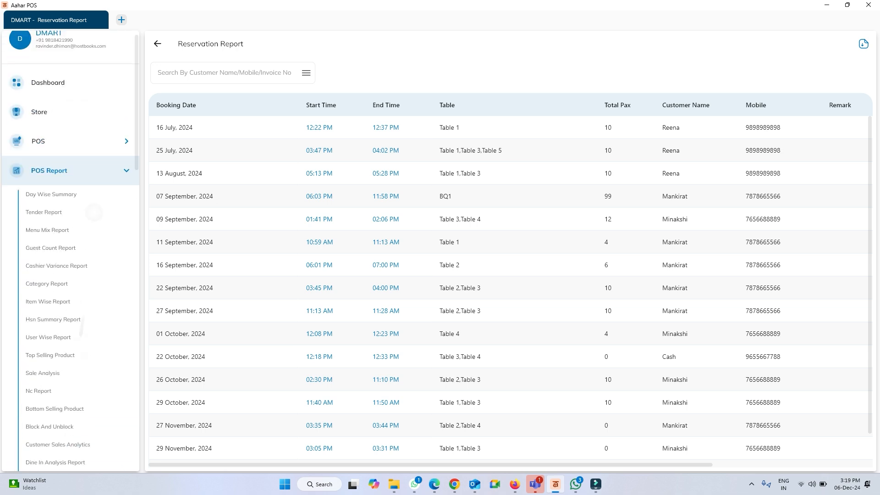
click(39, 155)
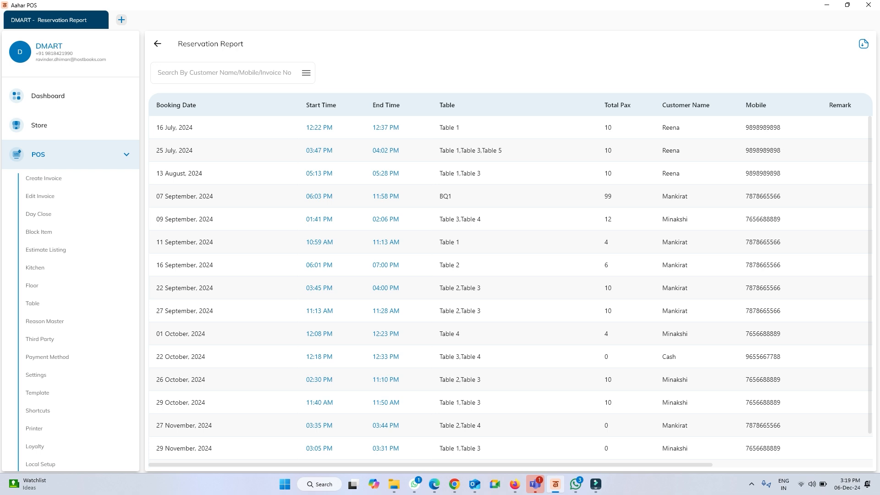
click(71, 155)
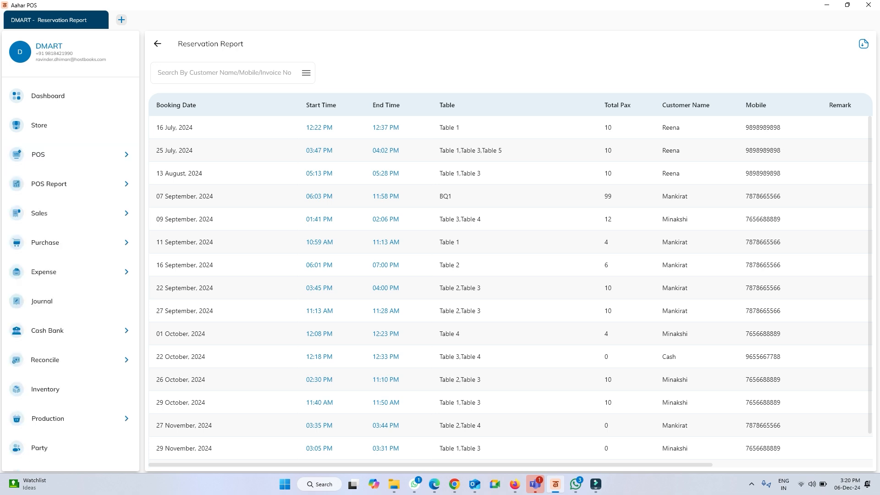